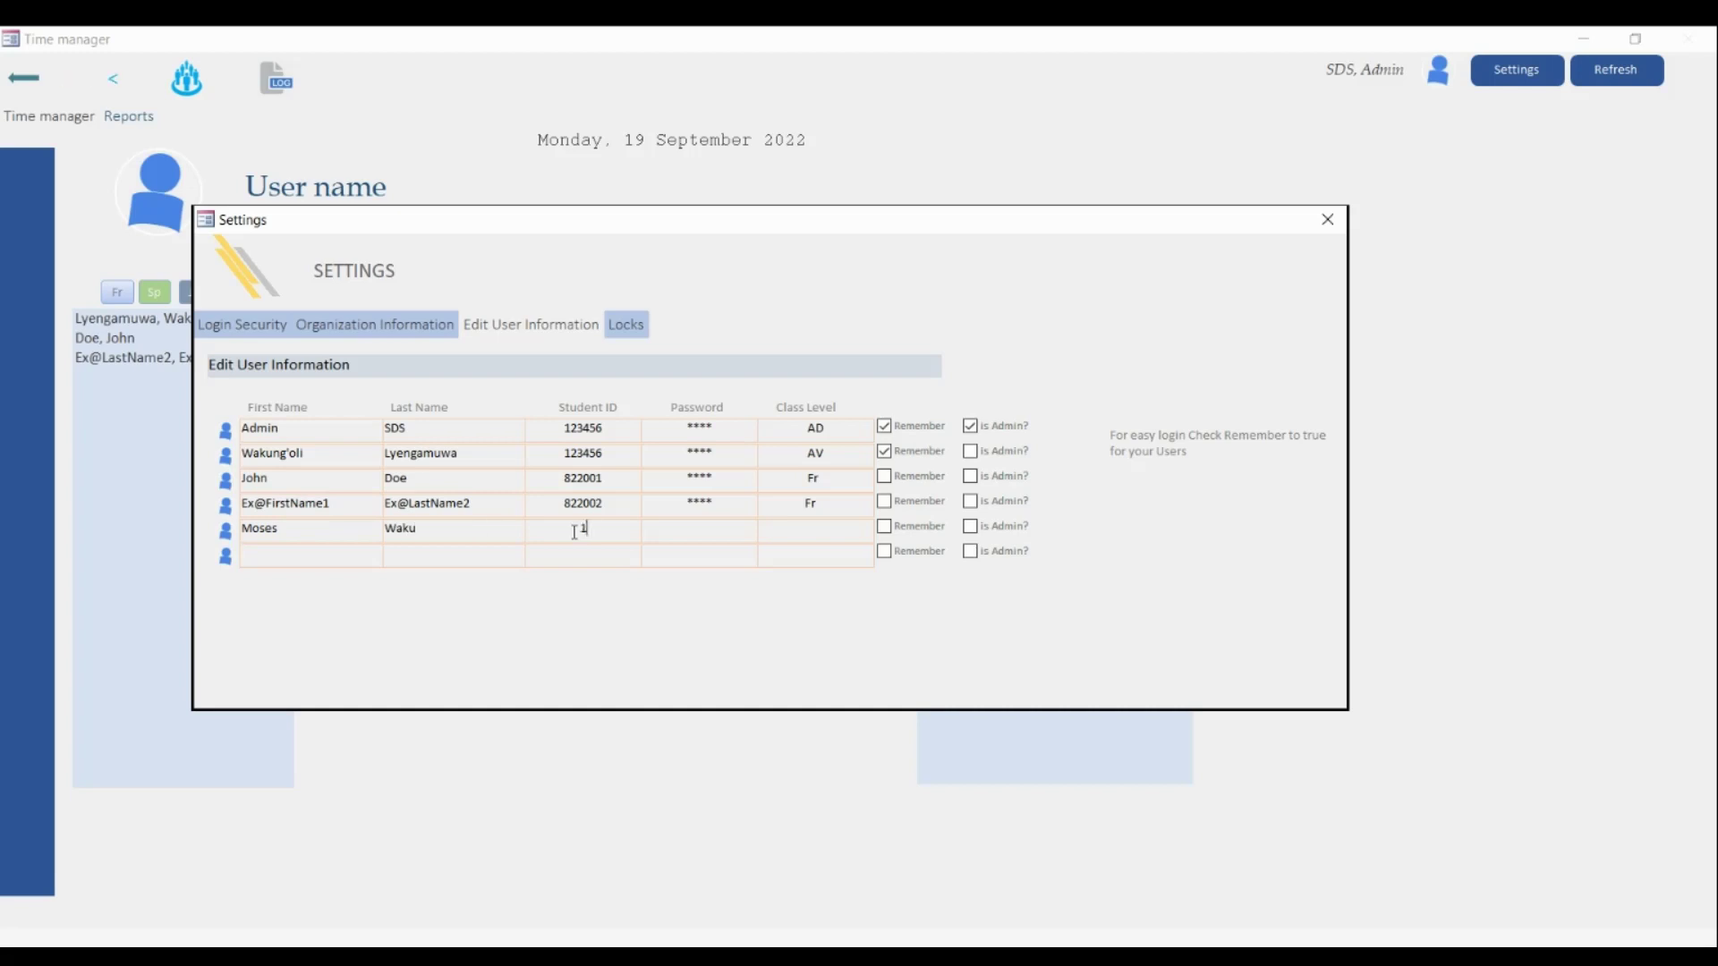
- Complete the fifth user's record with password and class level Sn, tick Remember, and close Settings
click(700, 528)
text(1234556)
click(814, 528)
text(Sn)
click(884, 526)
click(1328, 220)
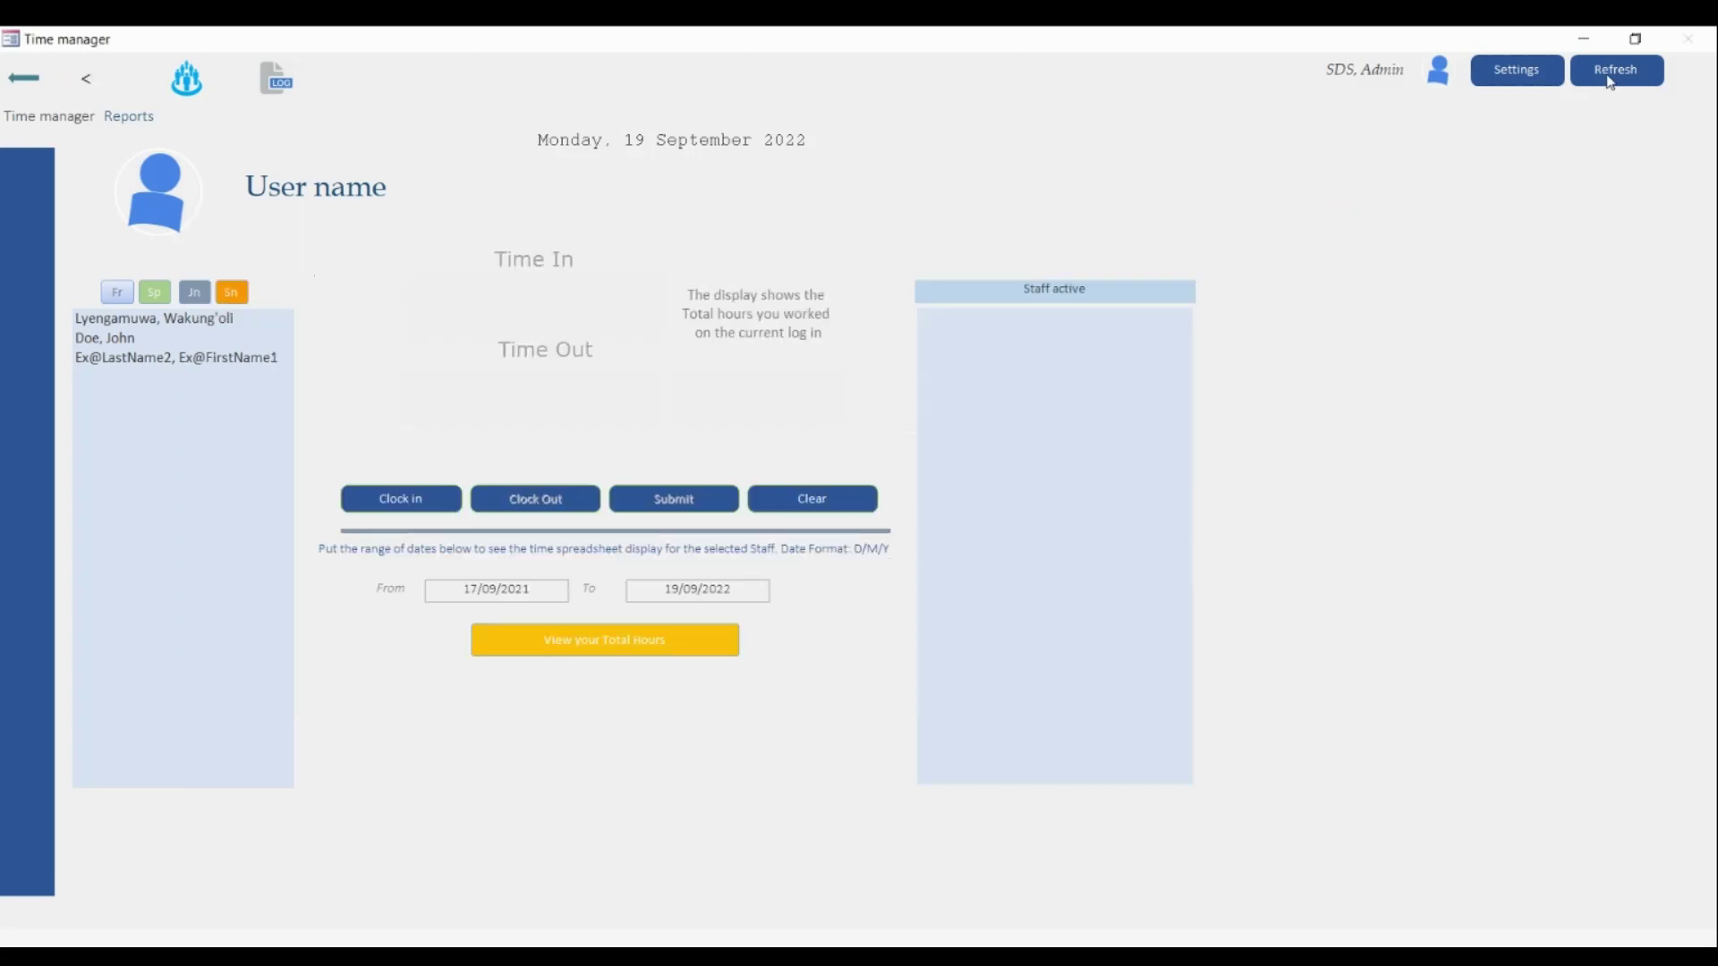
click(1610, 69)
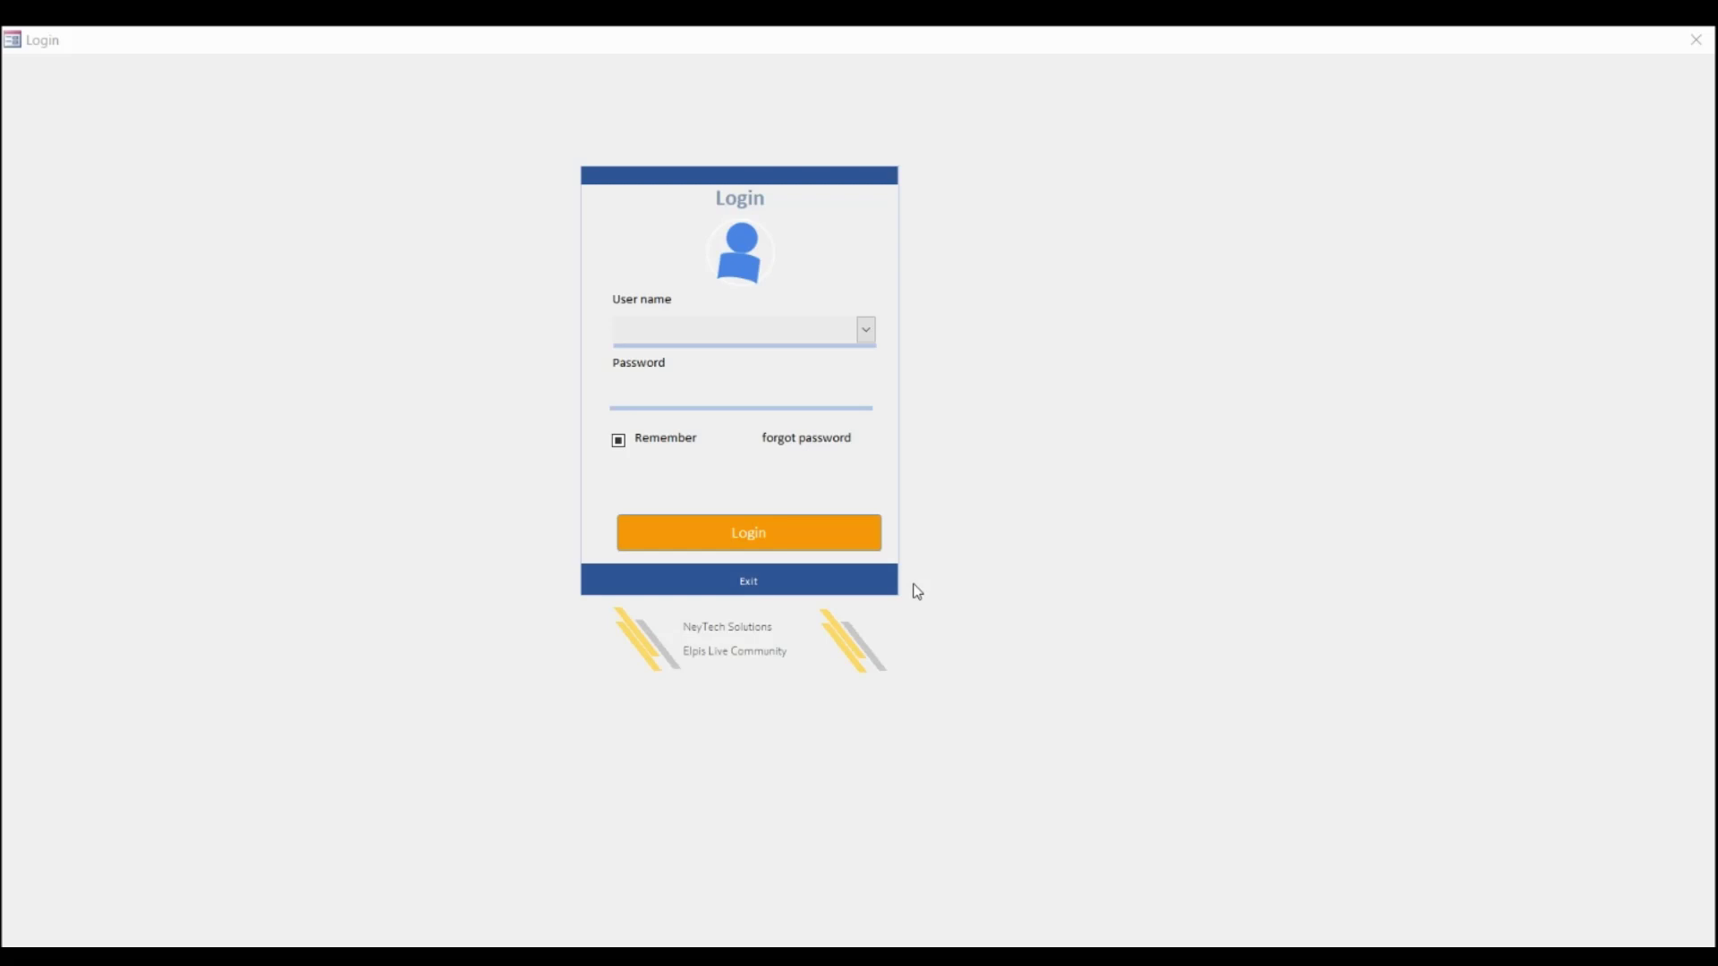
- Log in to Time manager with the administrator account from the User name list
click(867, 332)
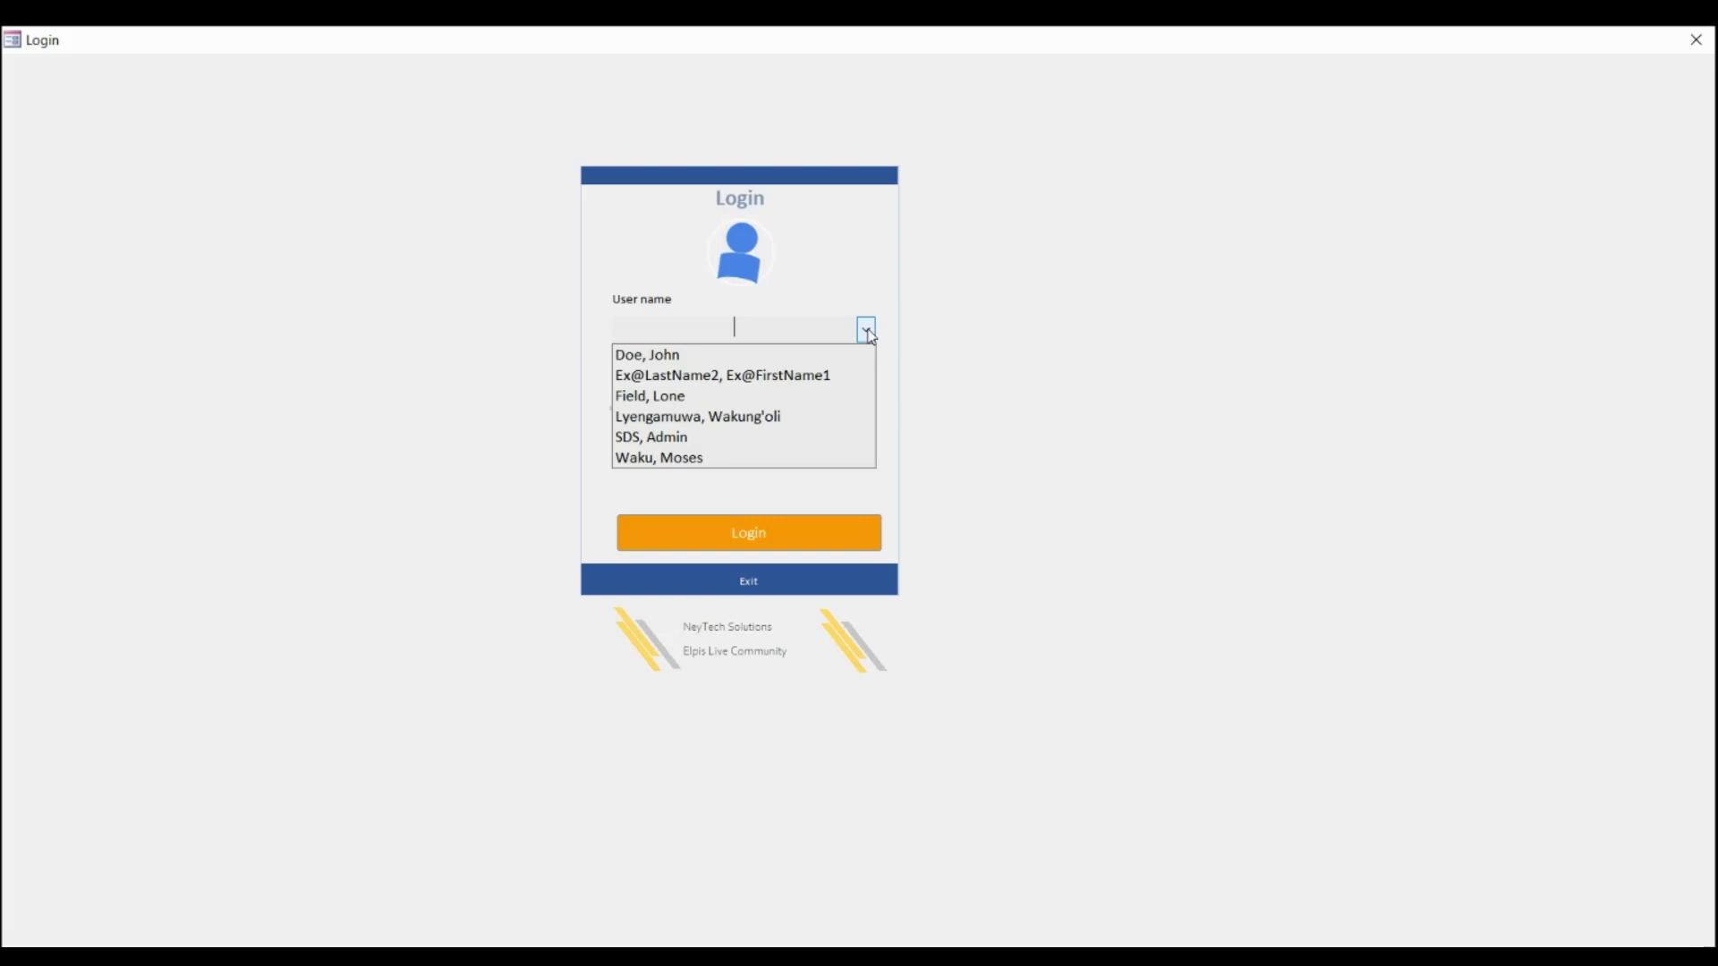
click(675, 439)
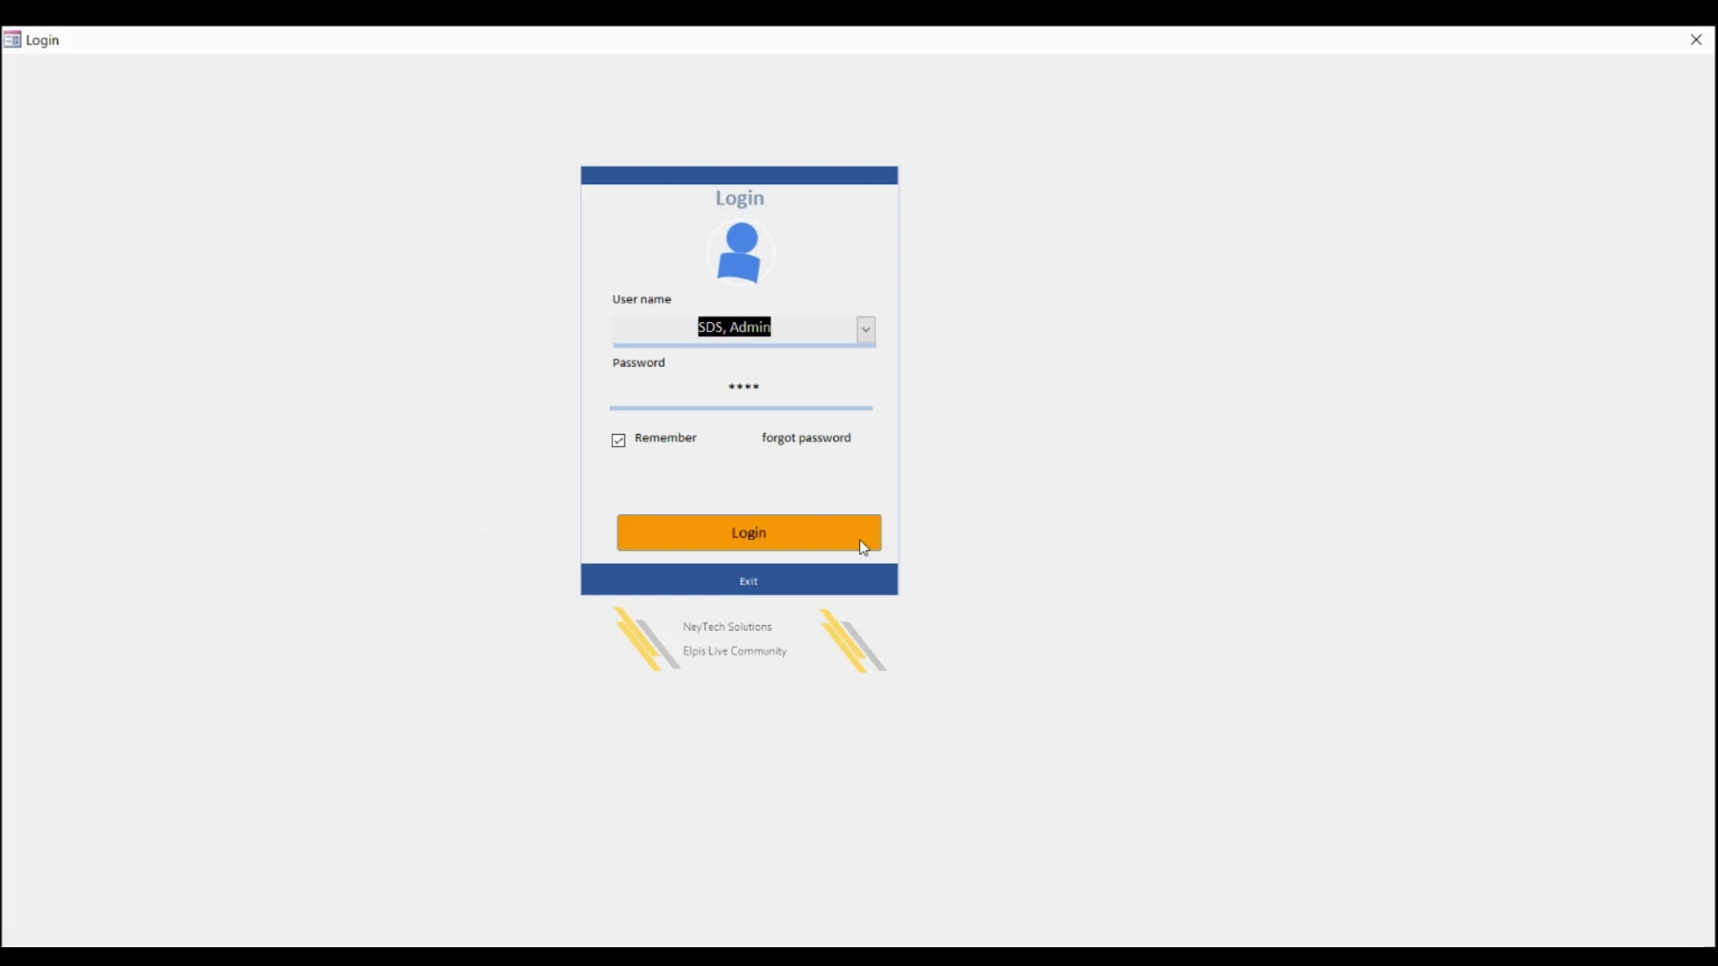
click(774, 542)
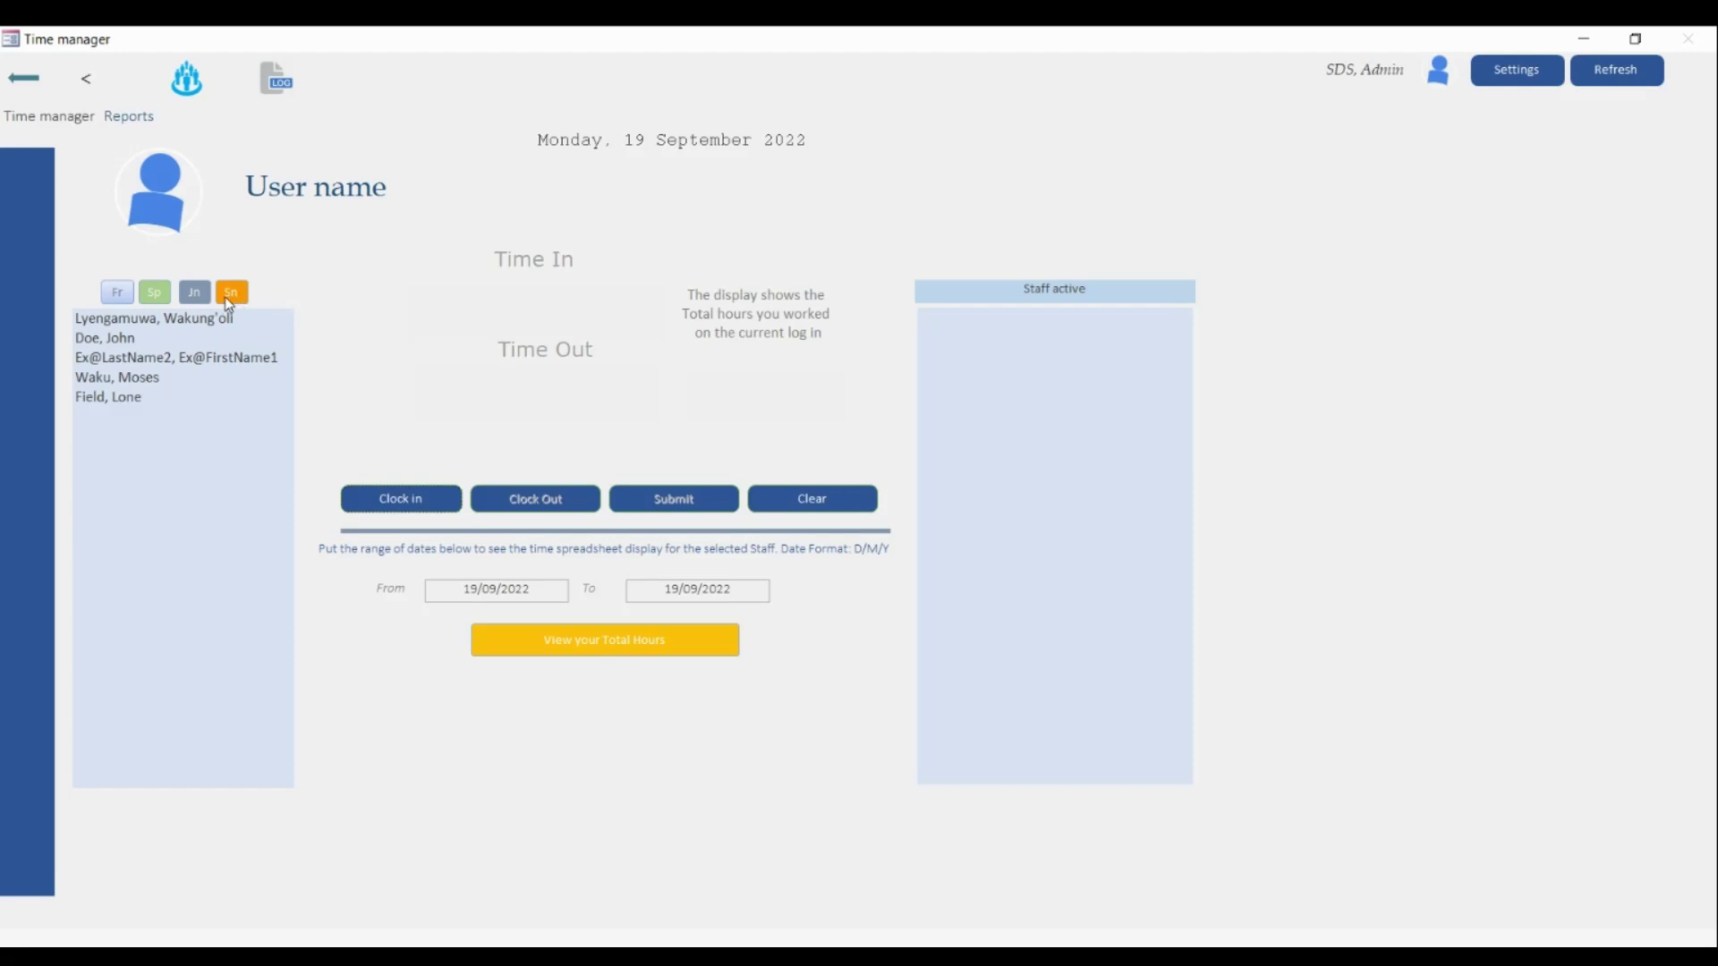
click(199, 86)
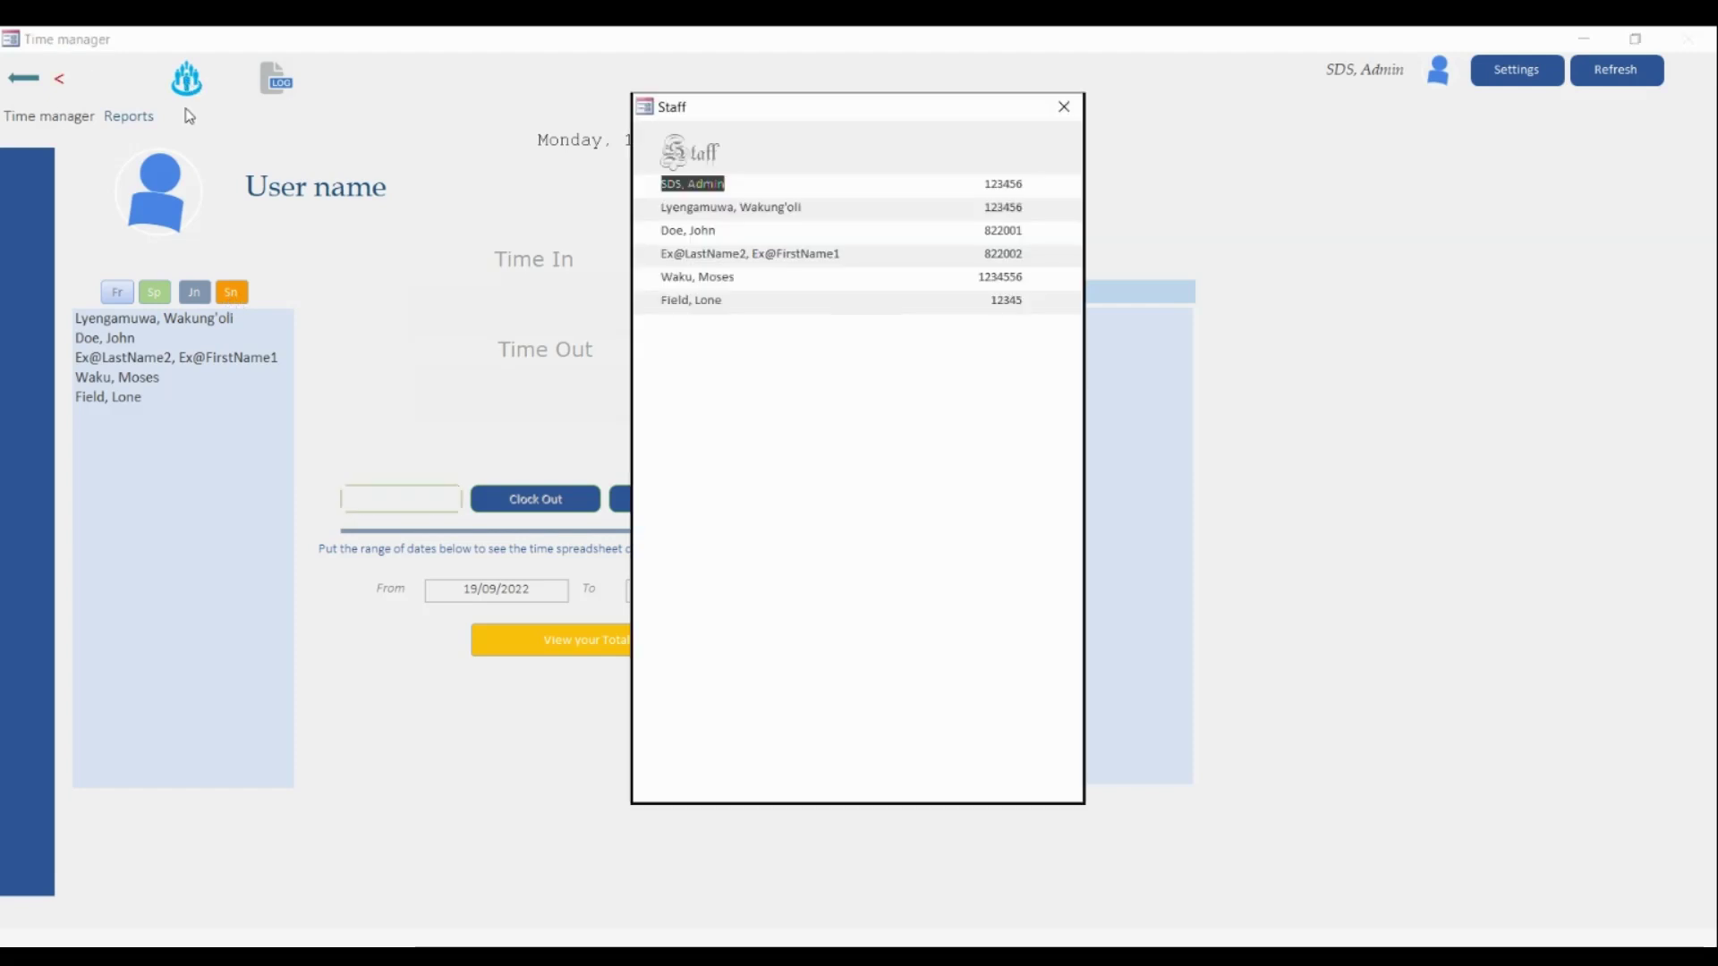
drag(757, 119, 419, 97)
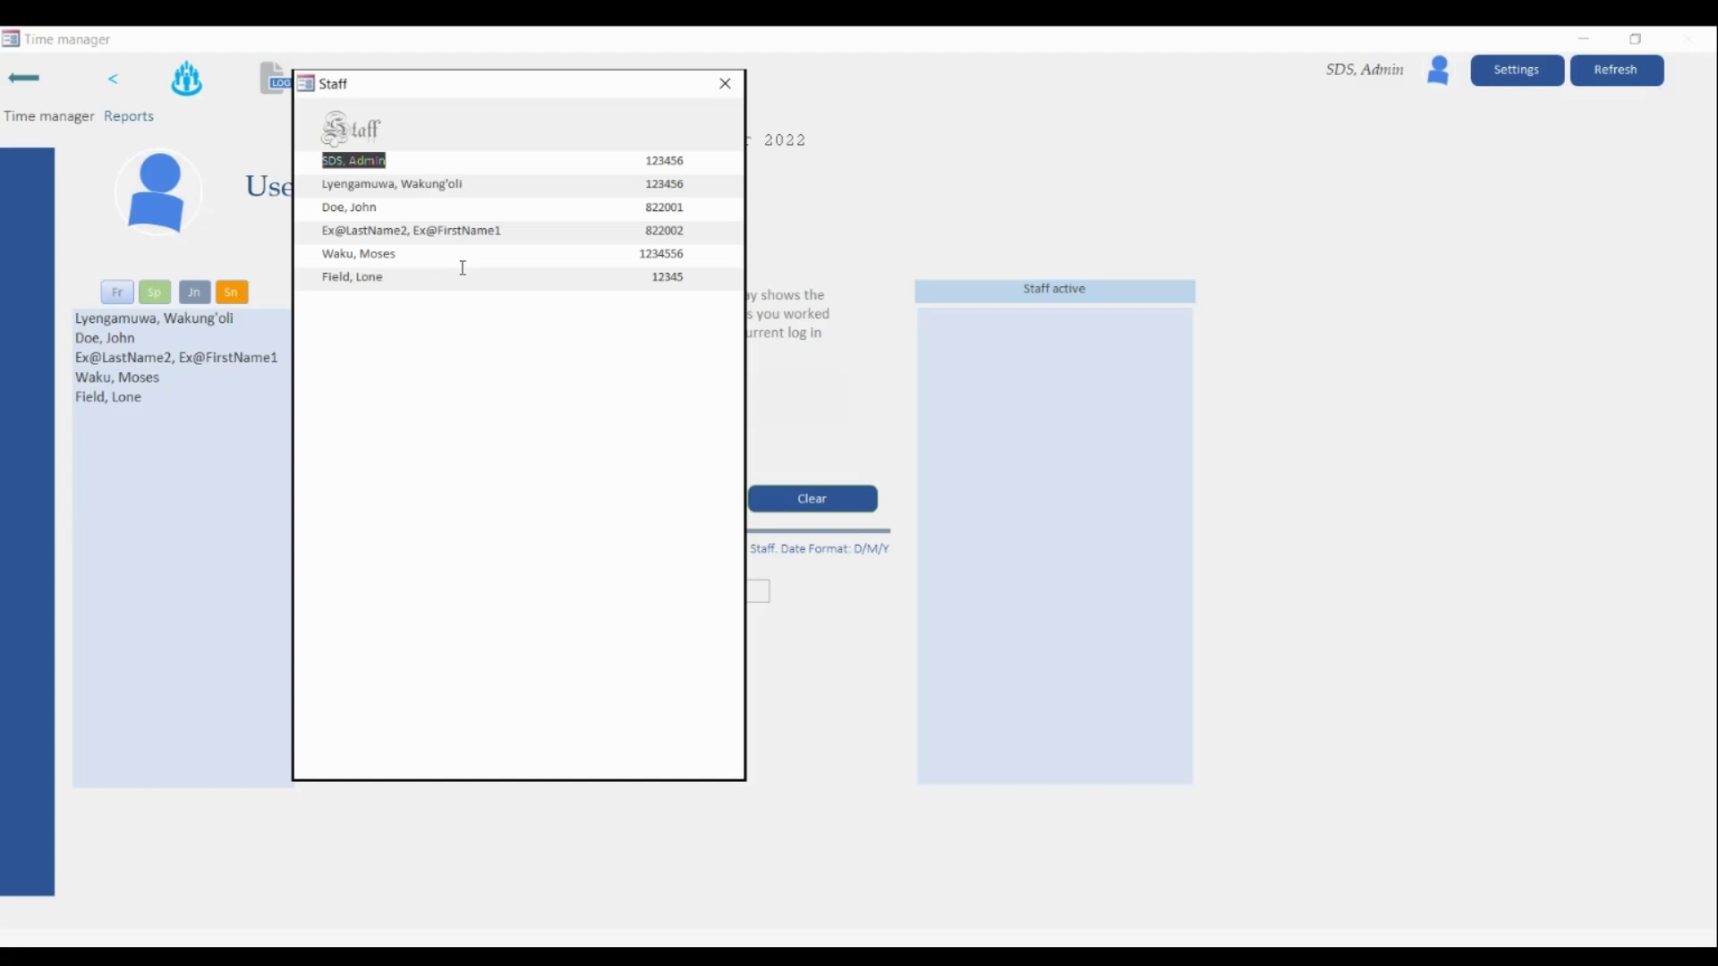
click(725, 83)
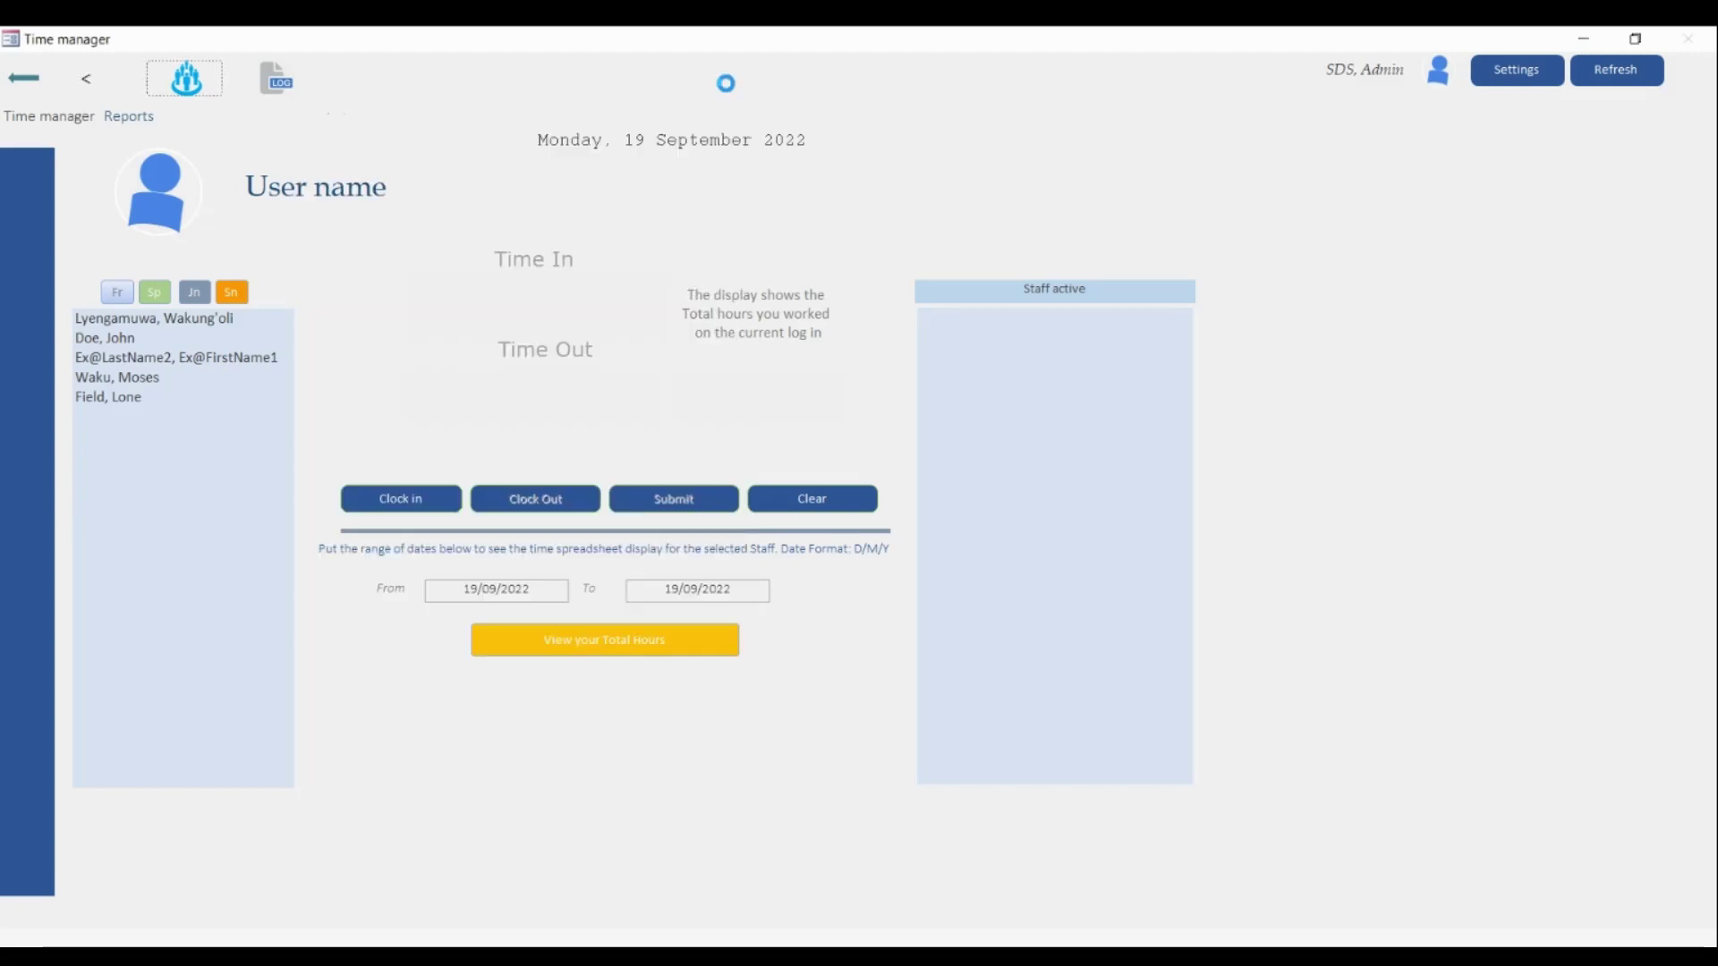
click(281, 82)
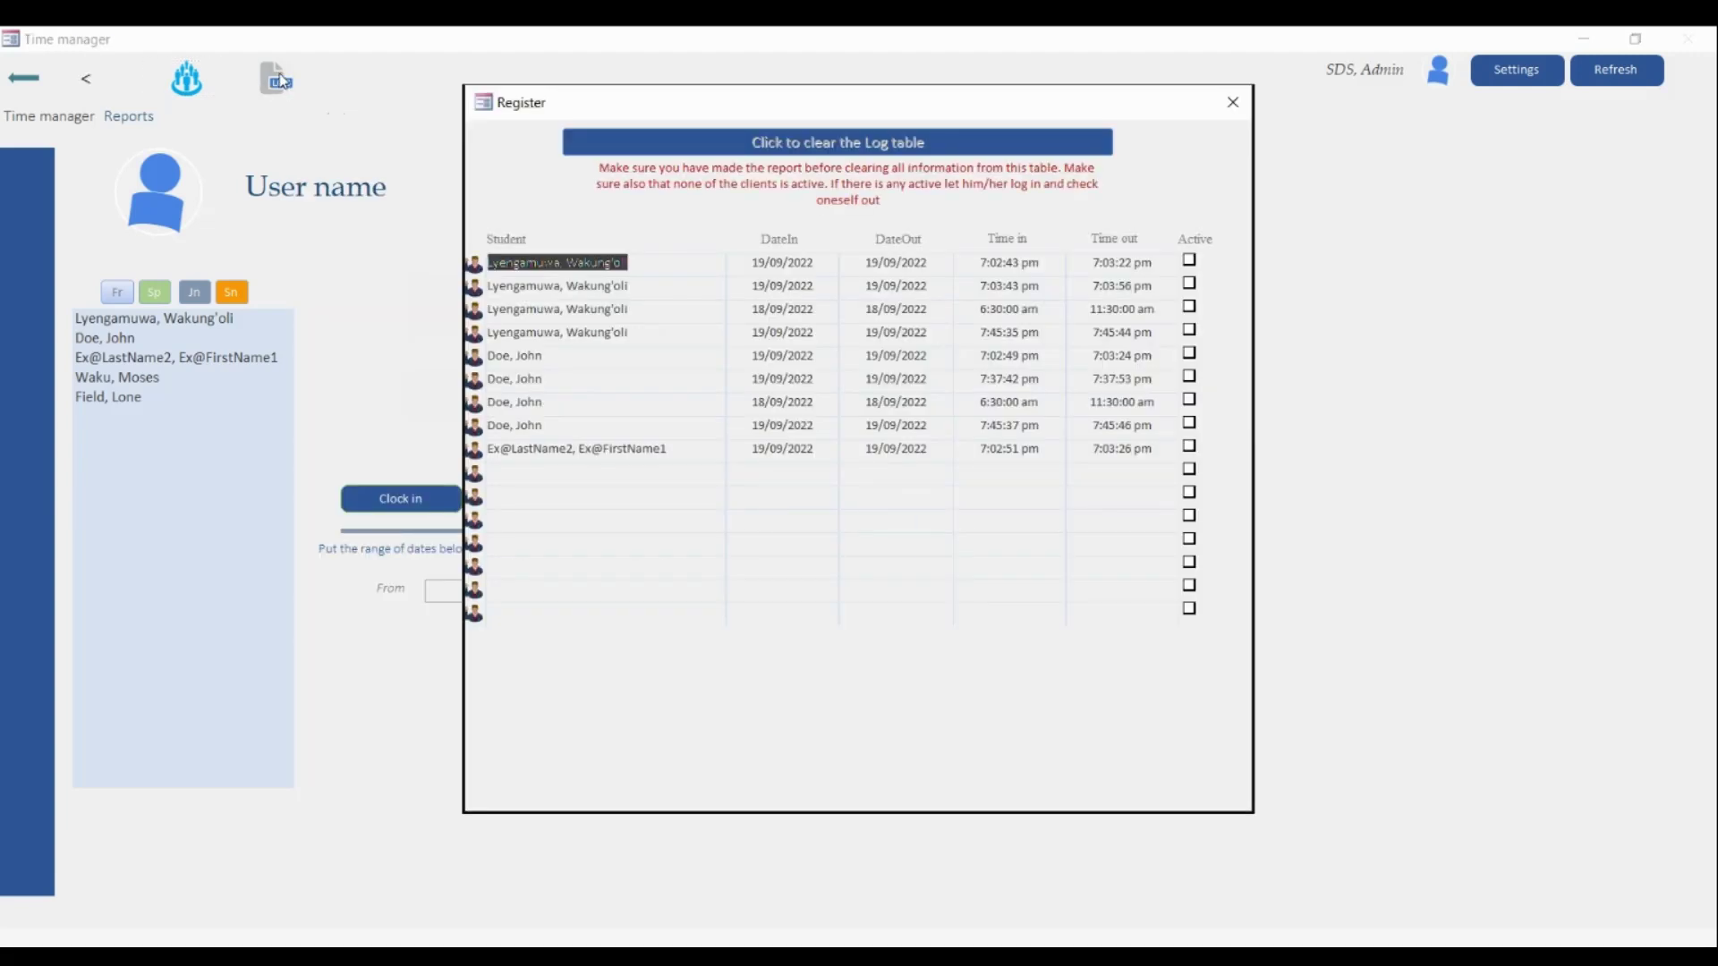
drag(808, 106, 541, 102)
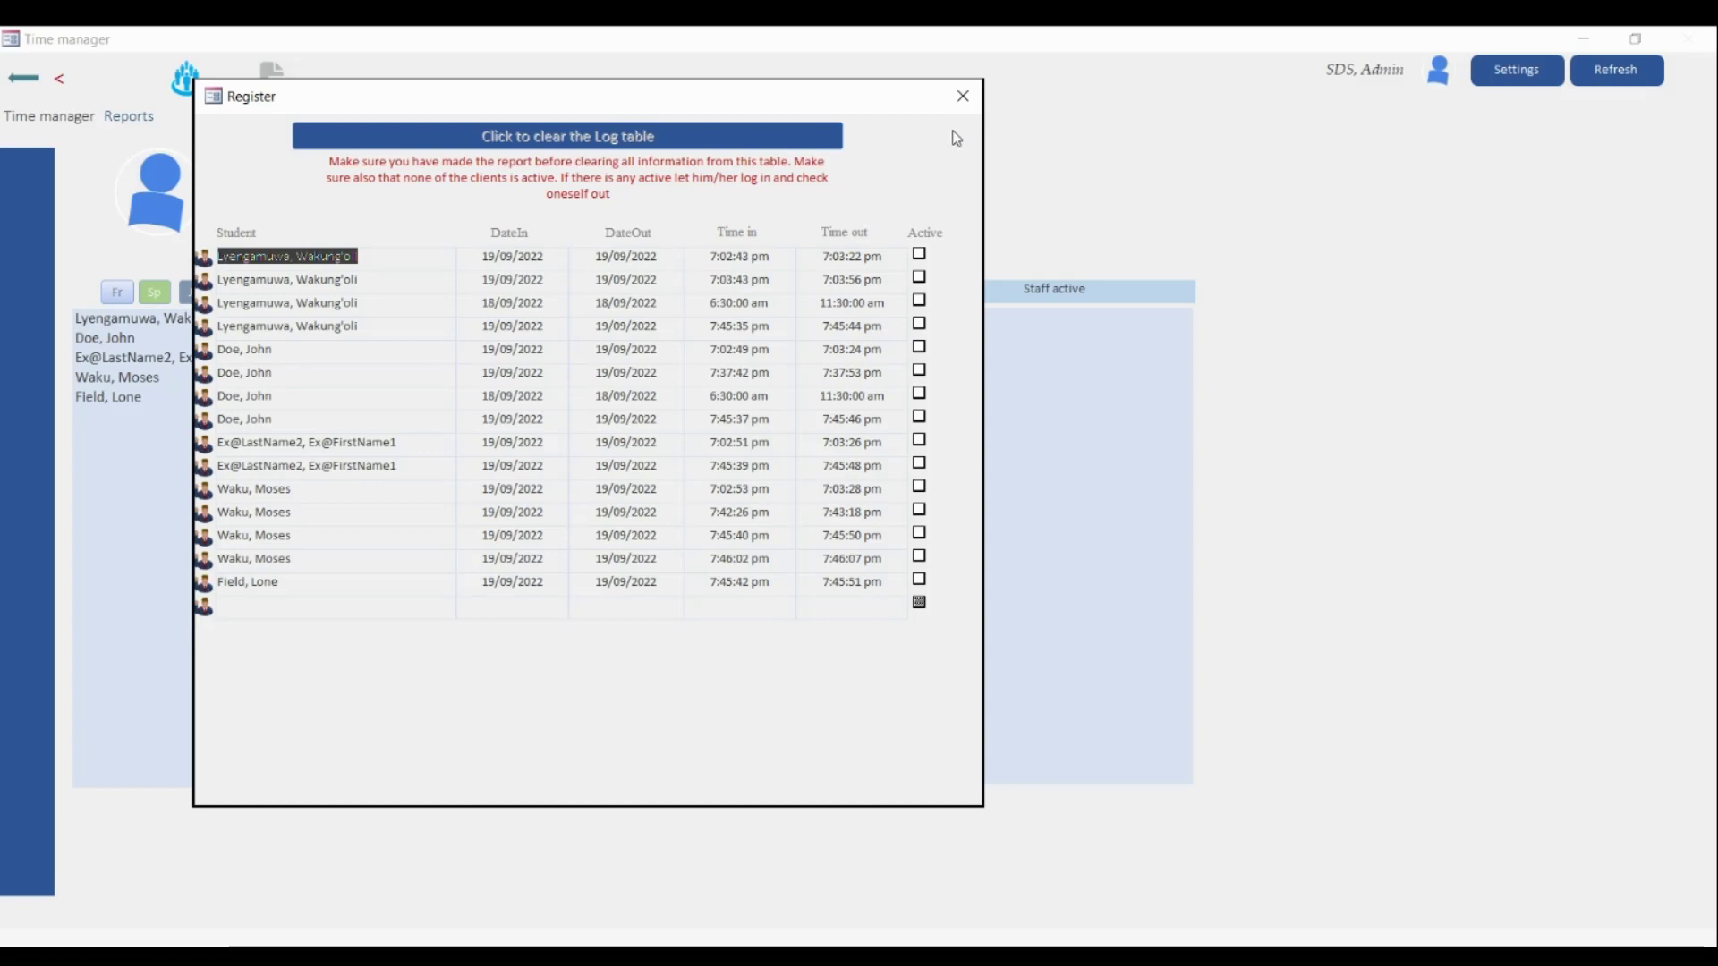
click(959, 100)
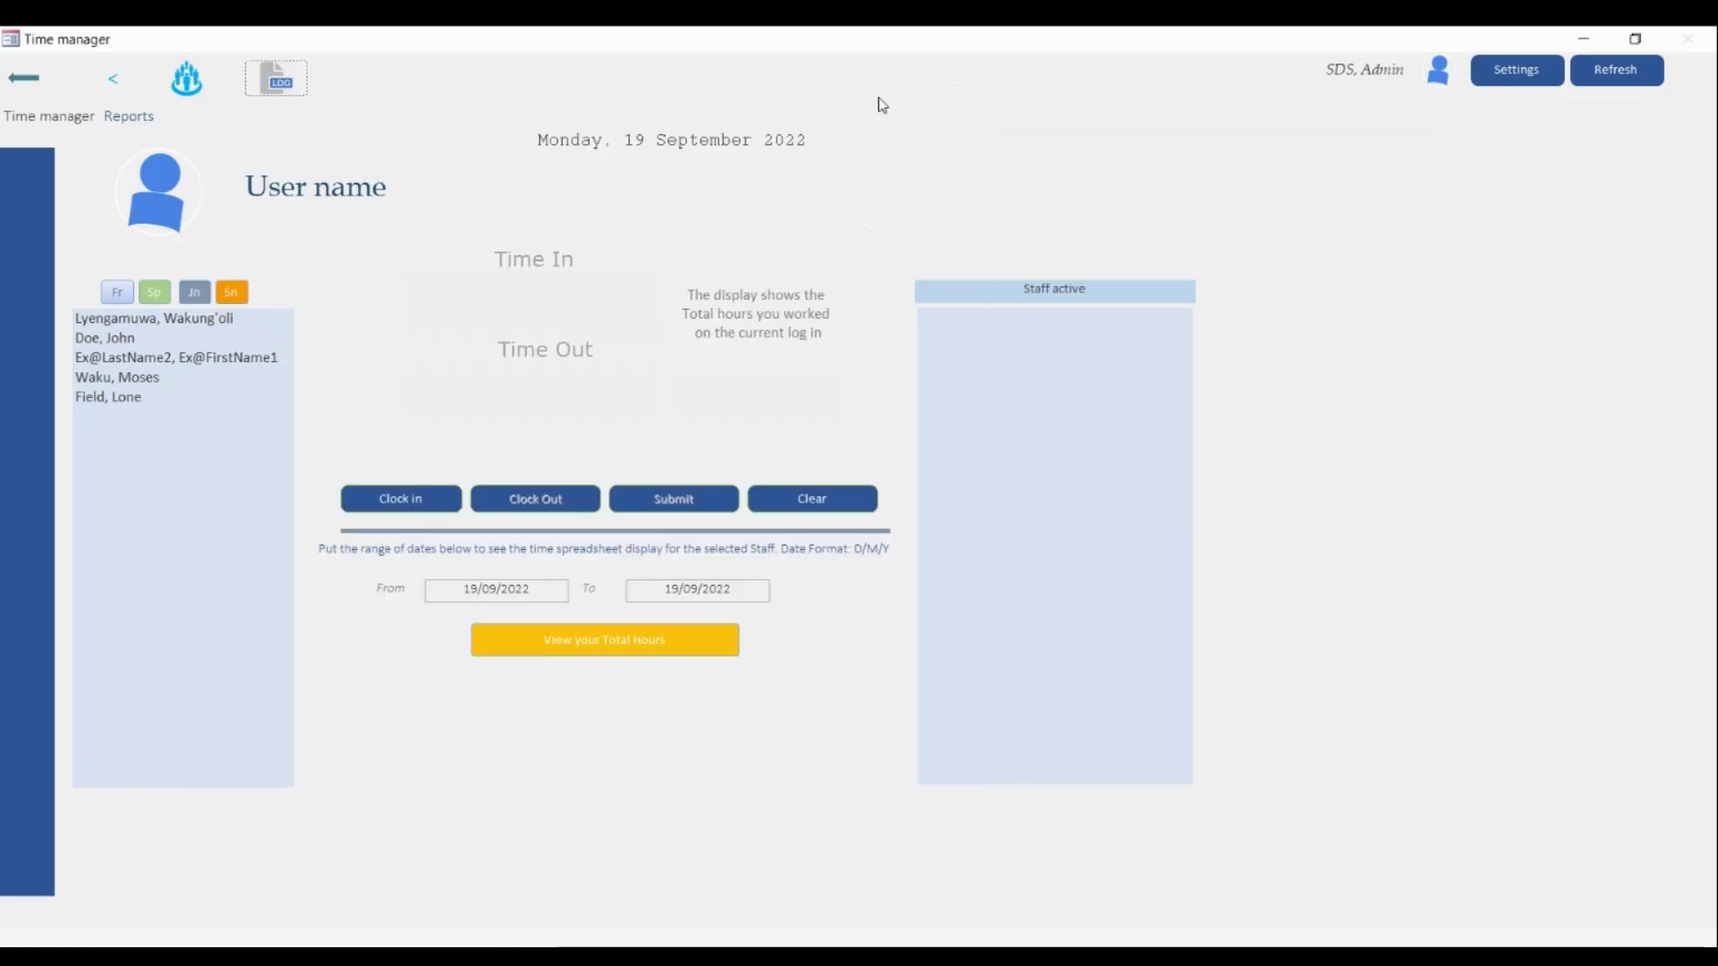
click(1512, 69)
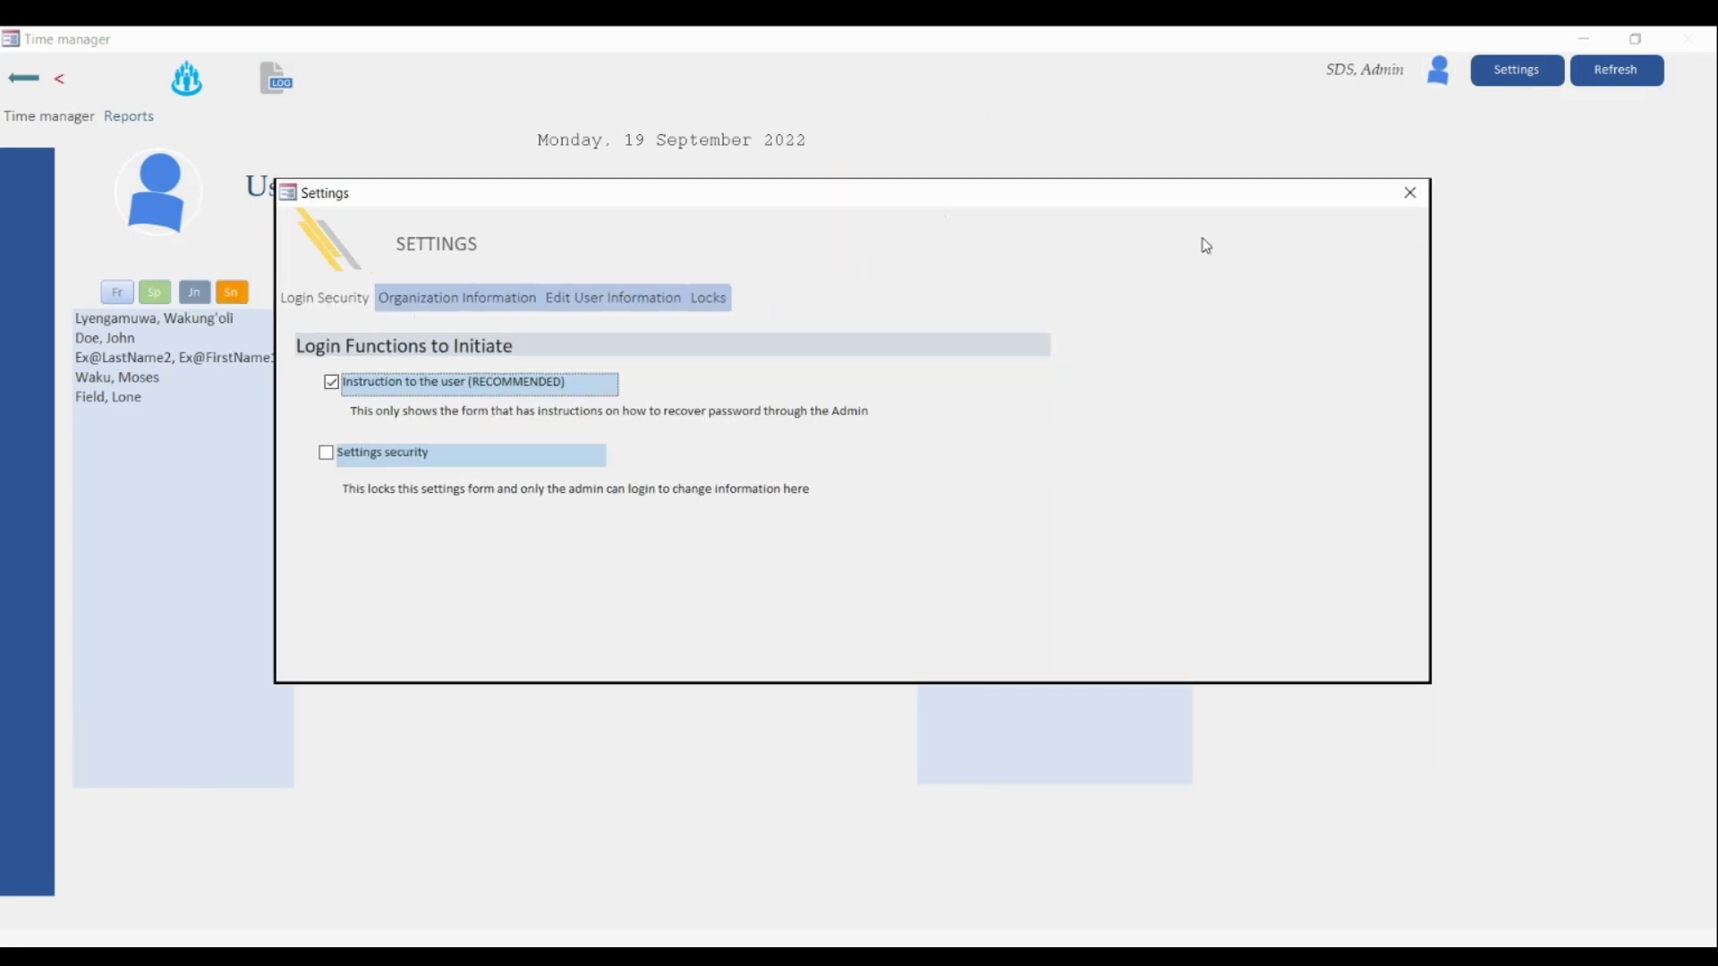
click(1404, 193)
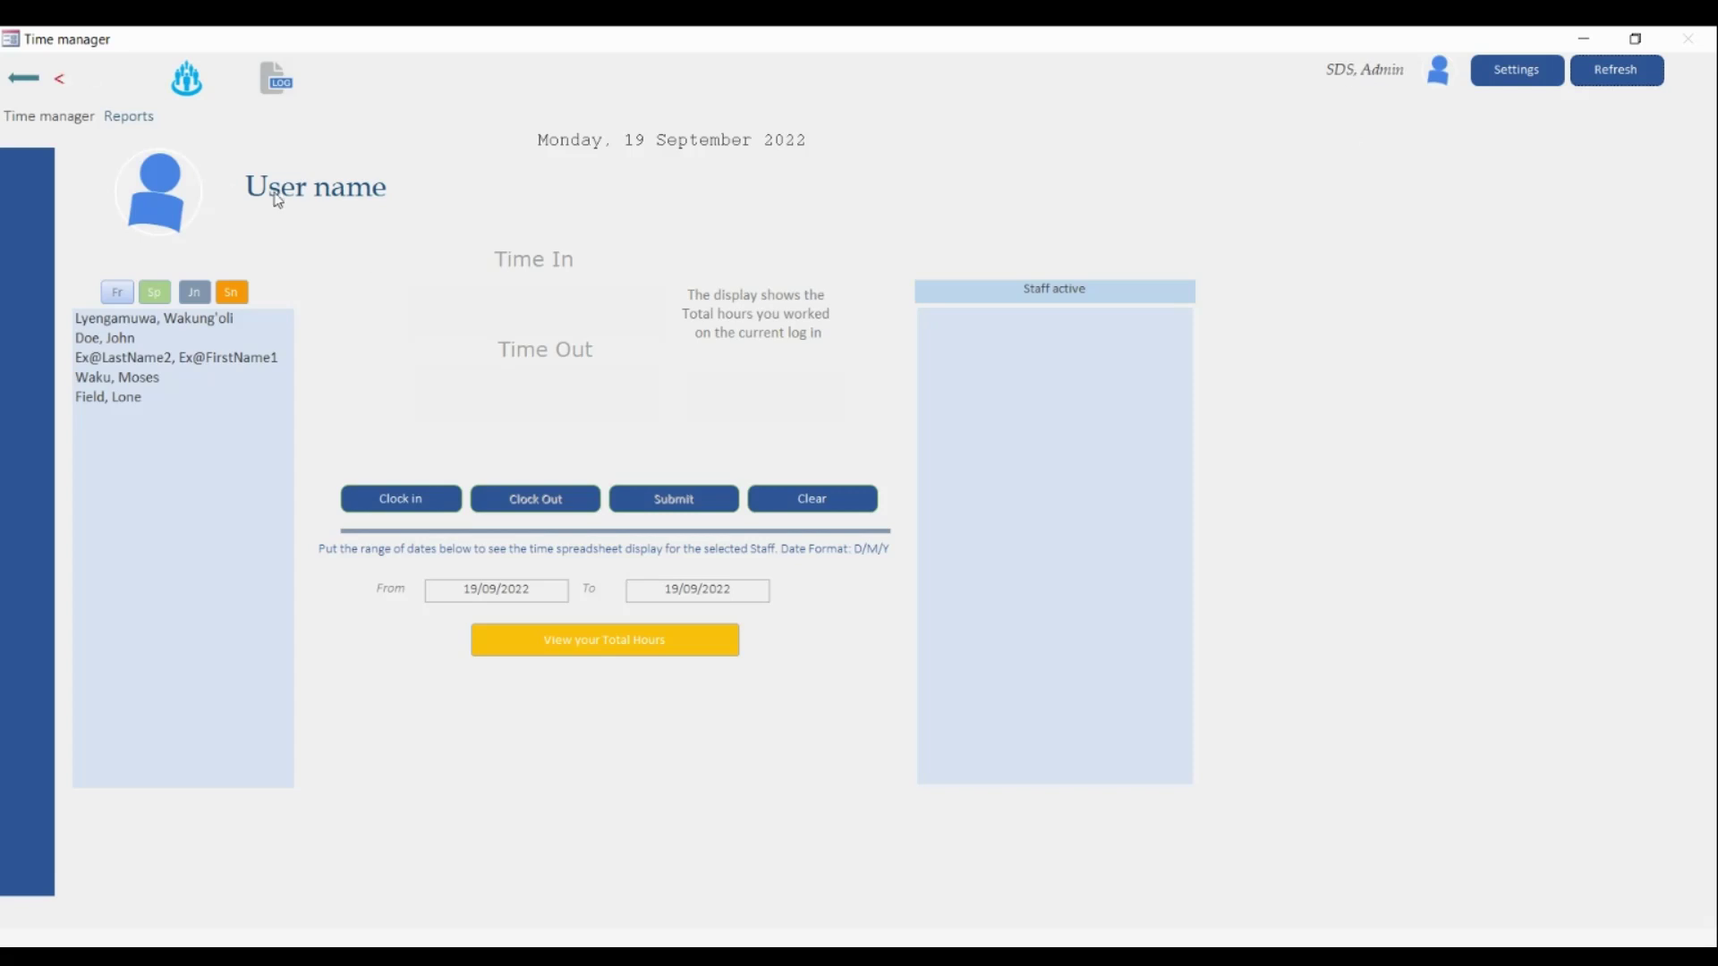
click(567, 651)
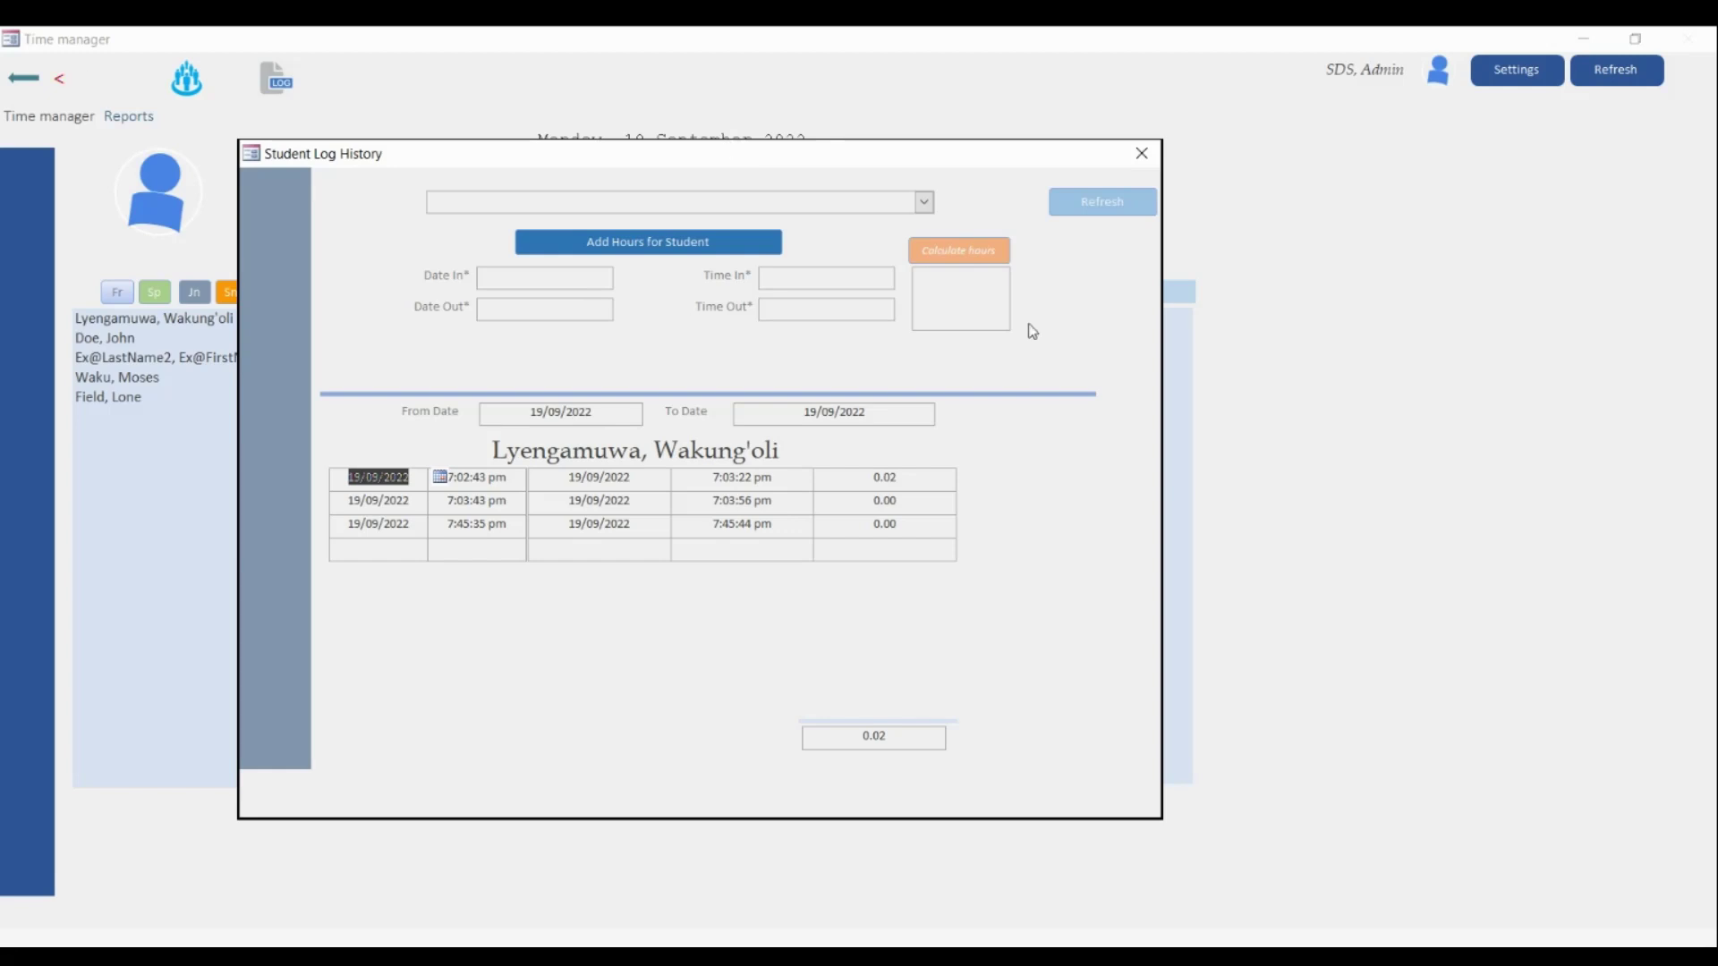
click(1142, 154)
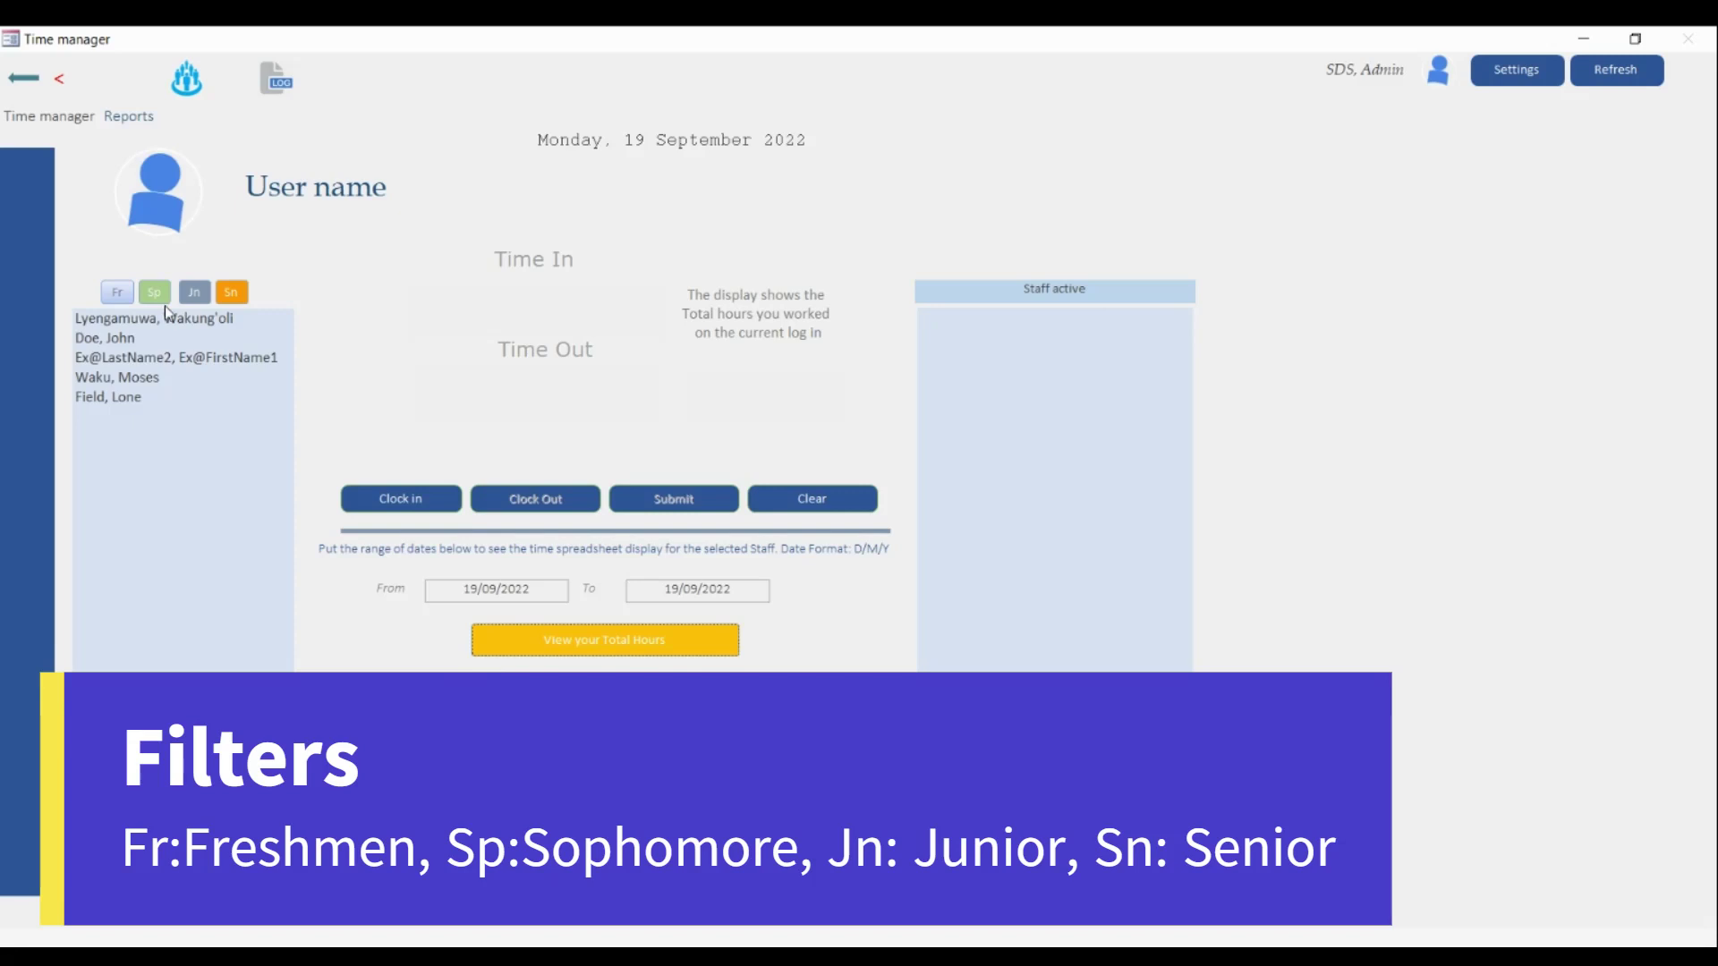
- Filter the staff list by freshmen, sophomores and juniors, ending on the Sn group
click(117, 293)
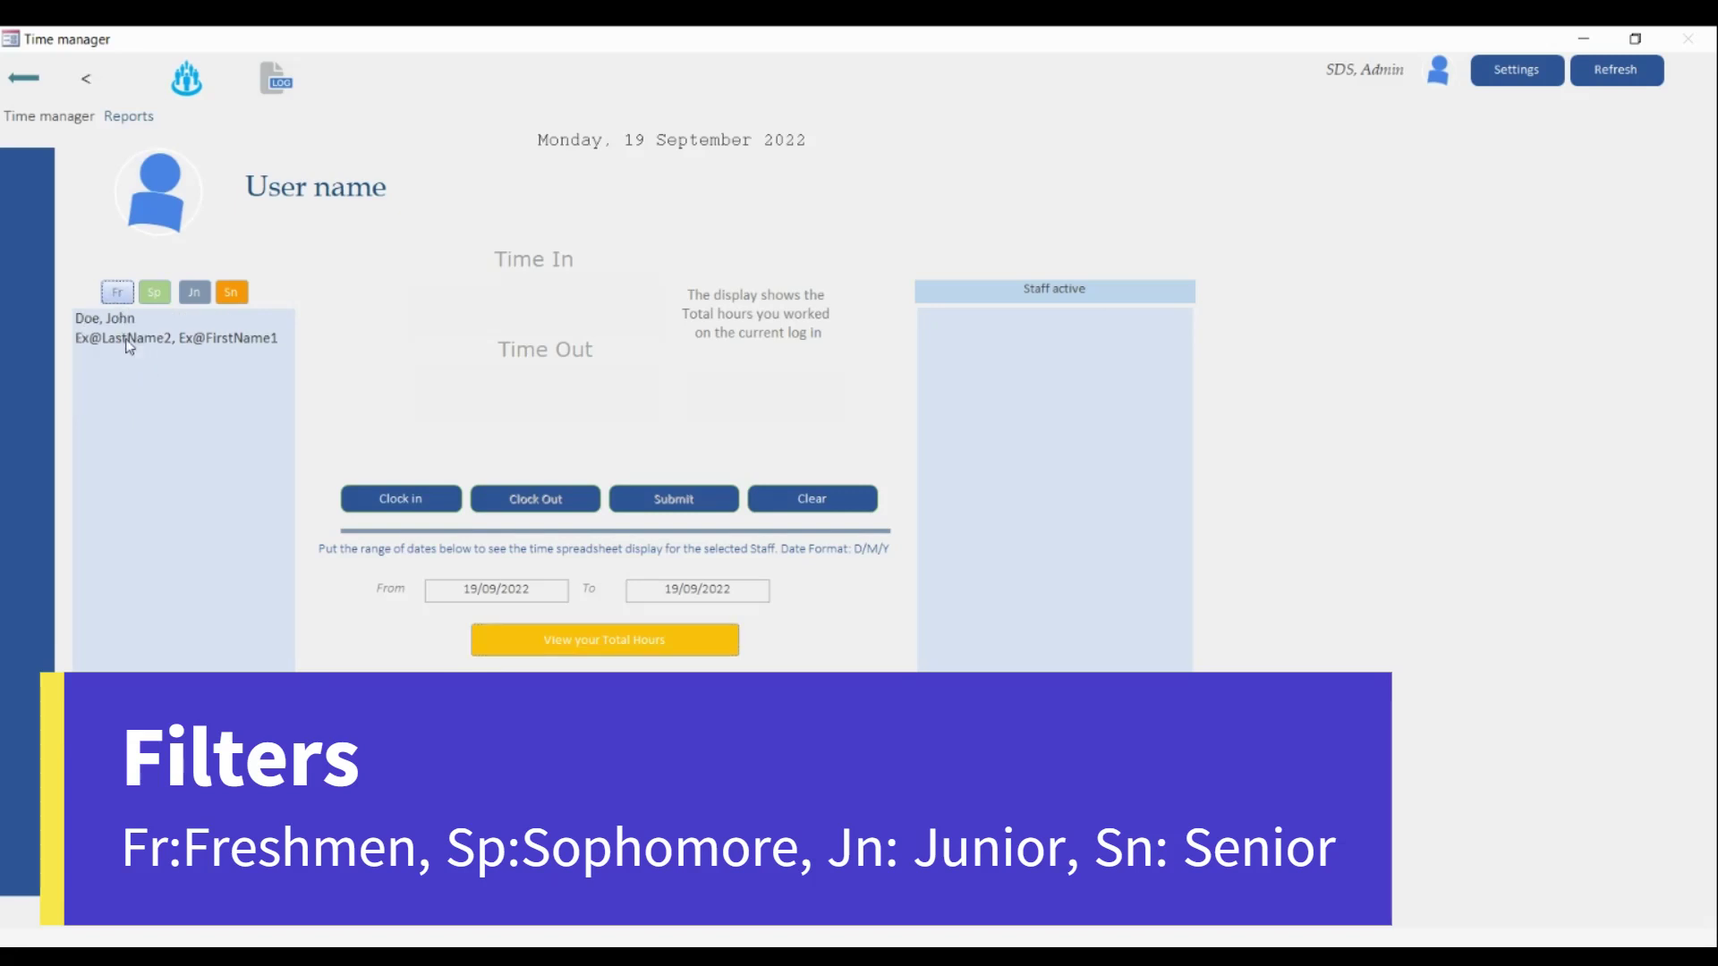
click(156, 294)
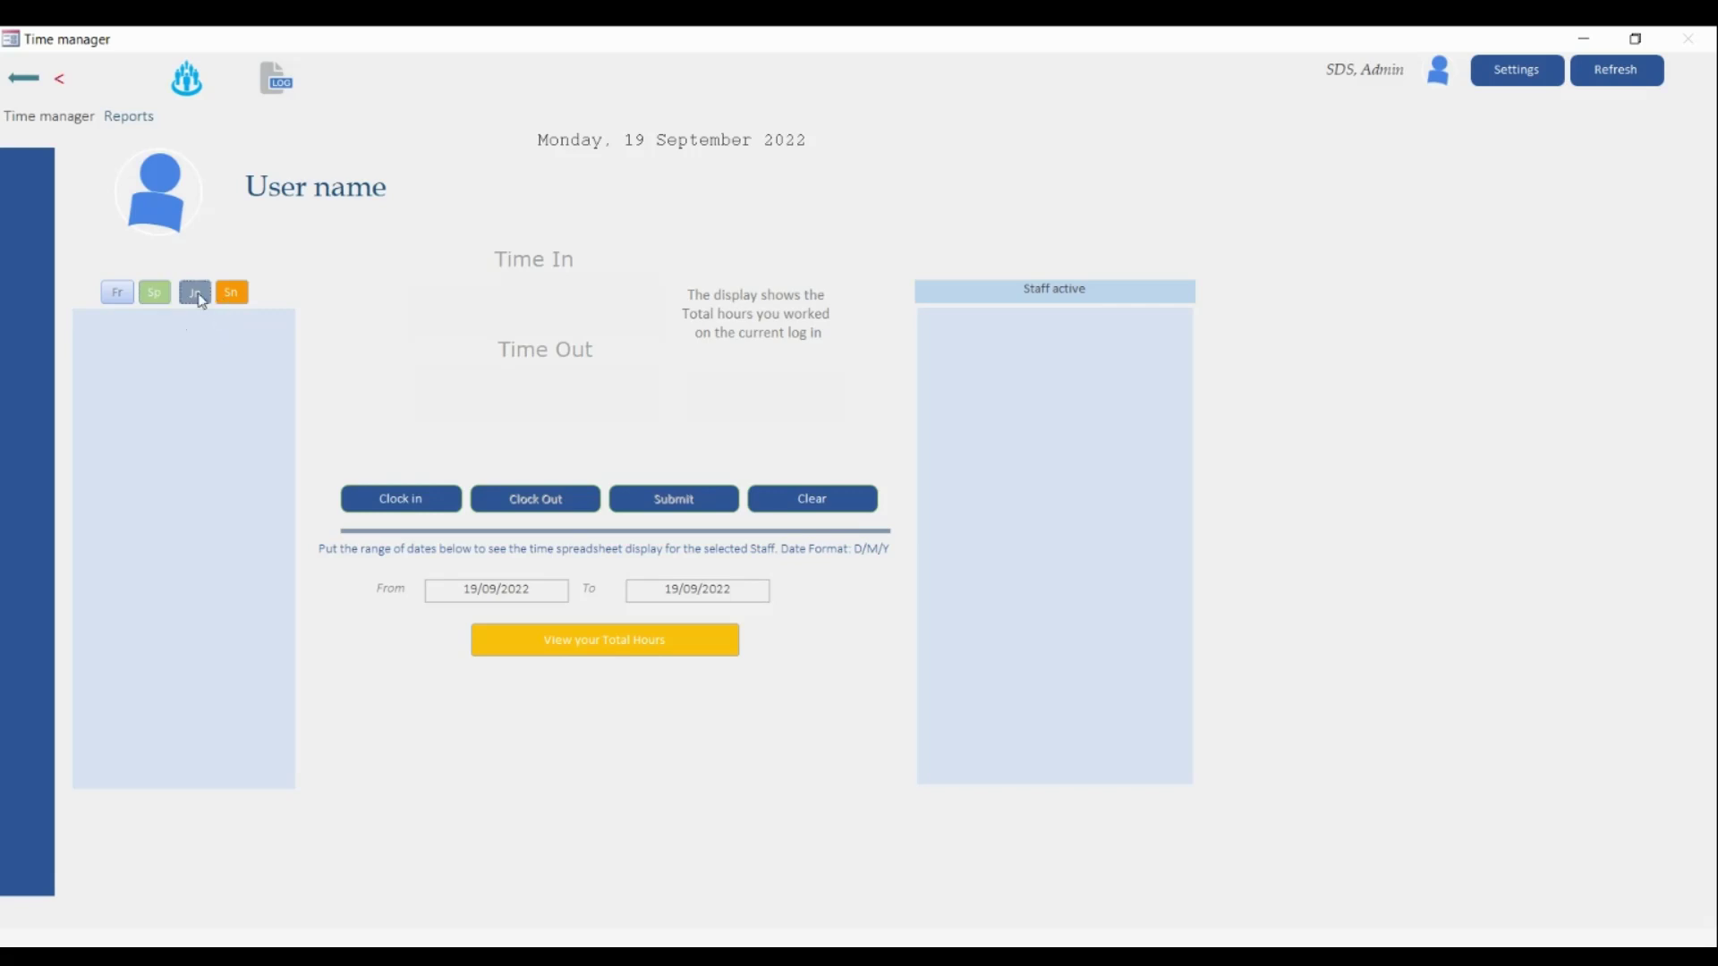
click(199, 295)
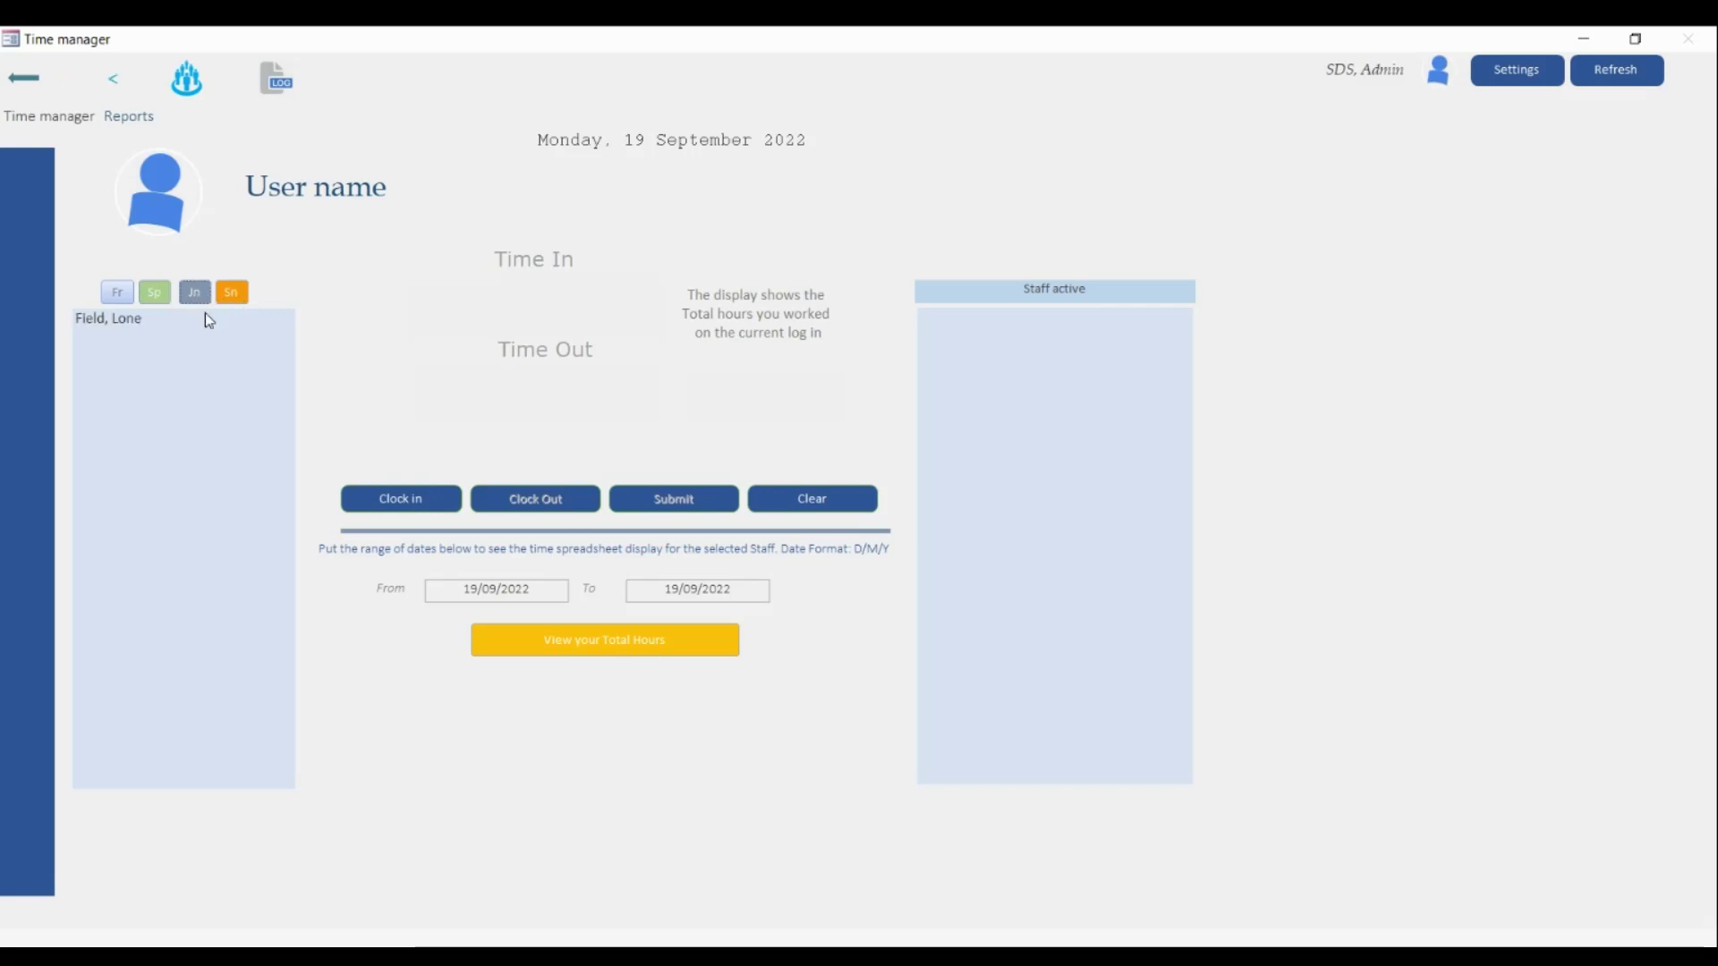
click(232, 291)
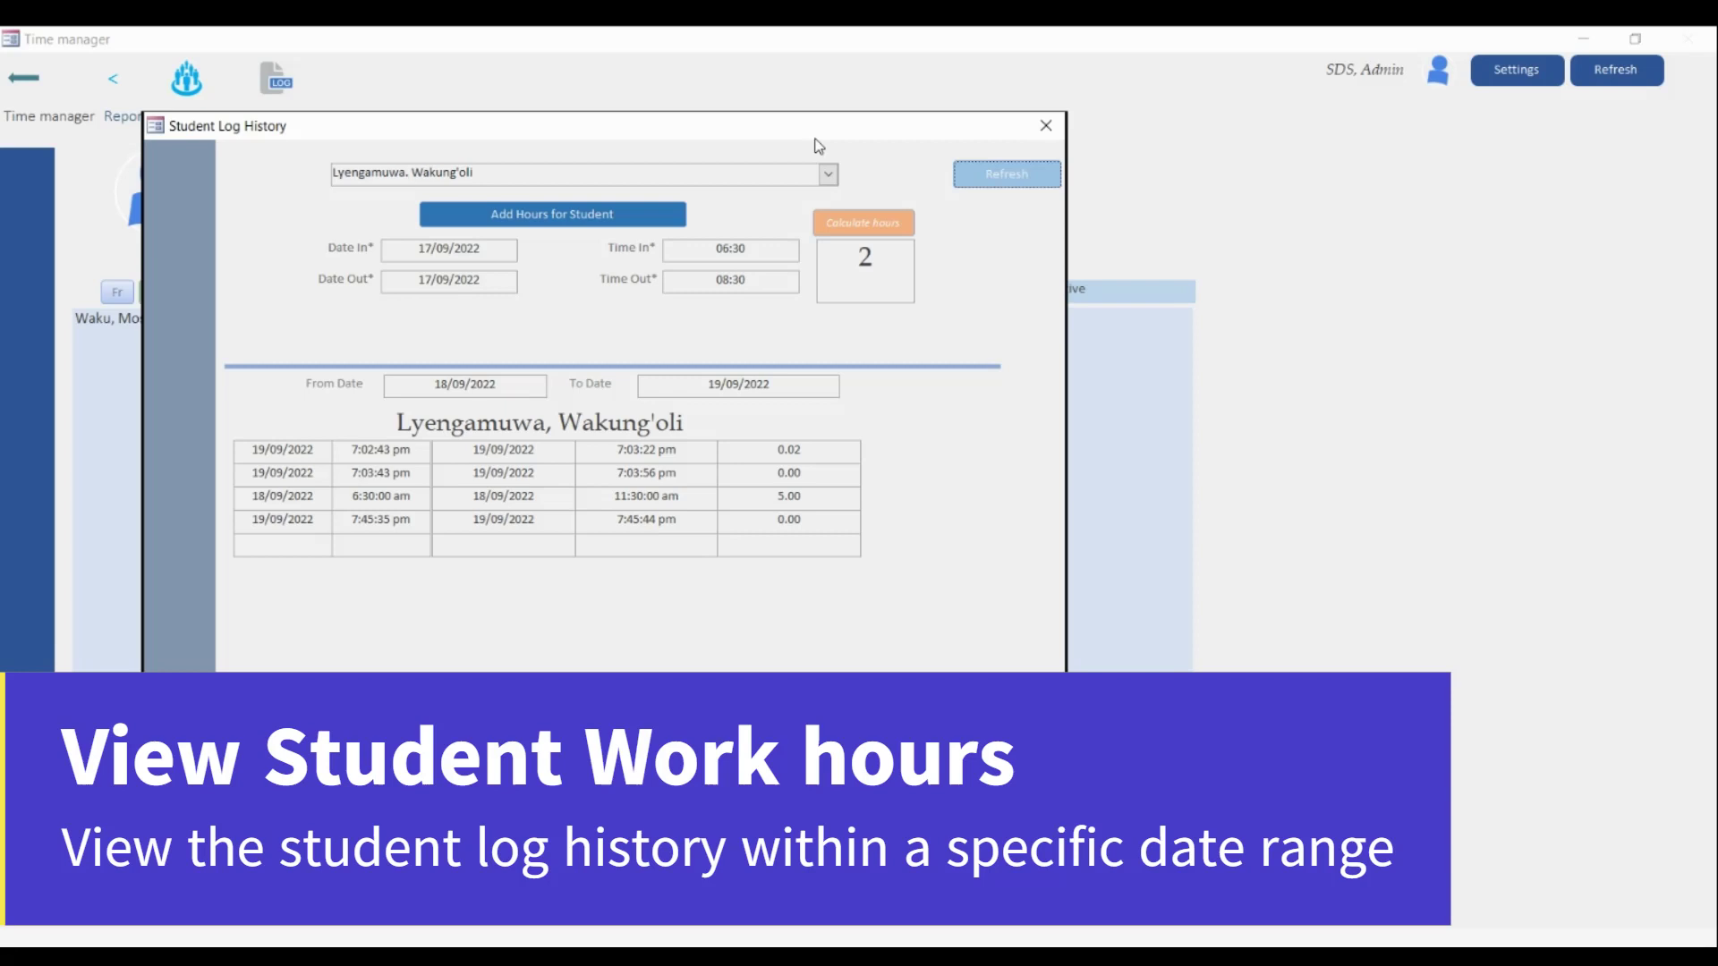
- Load the other student's log history, then edit the From Date to 19/09/2022 and refresh
click(828, 174)
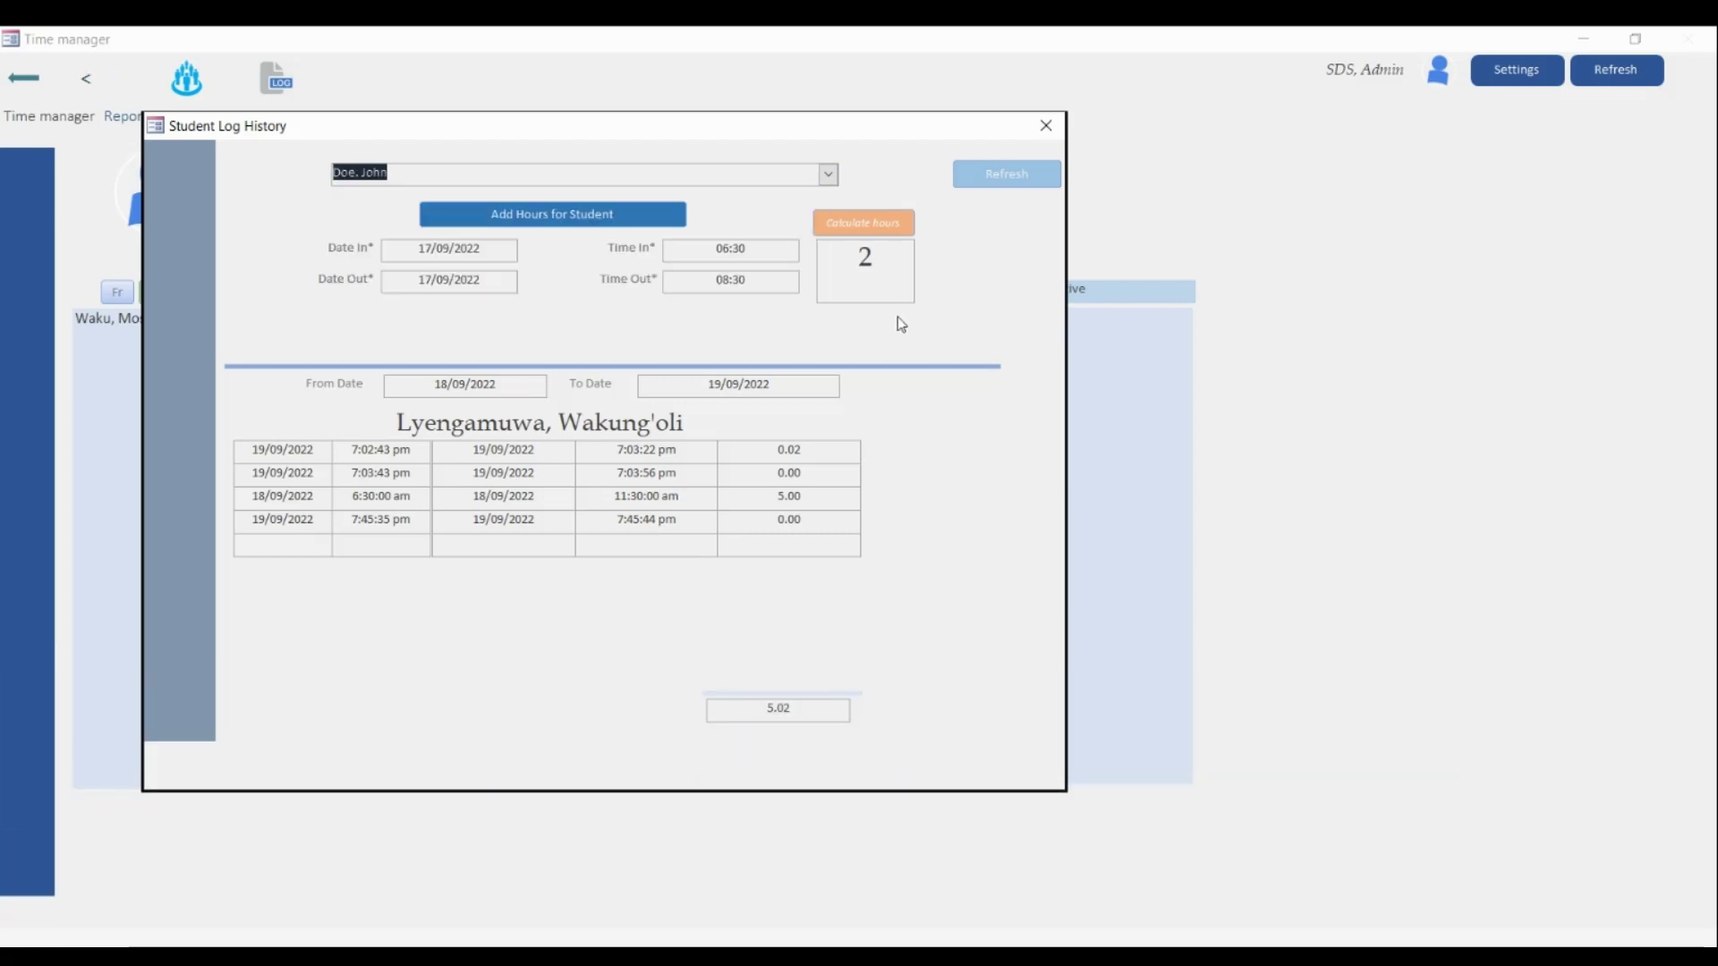
click(1006, 178)
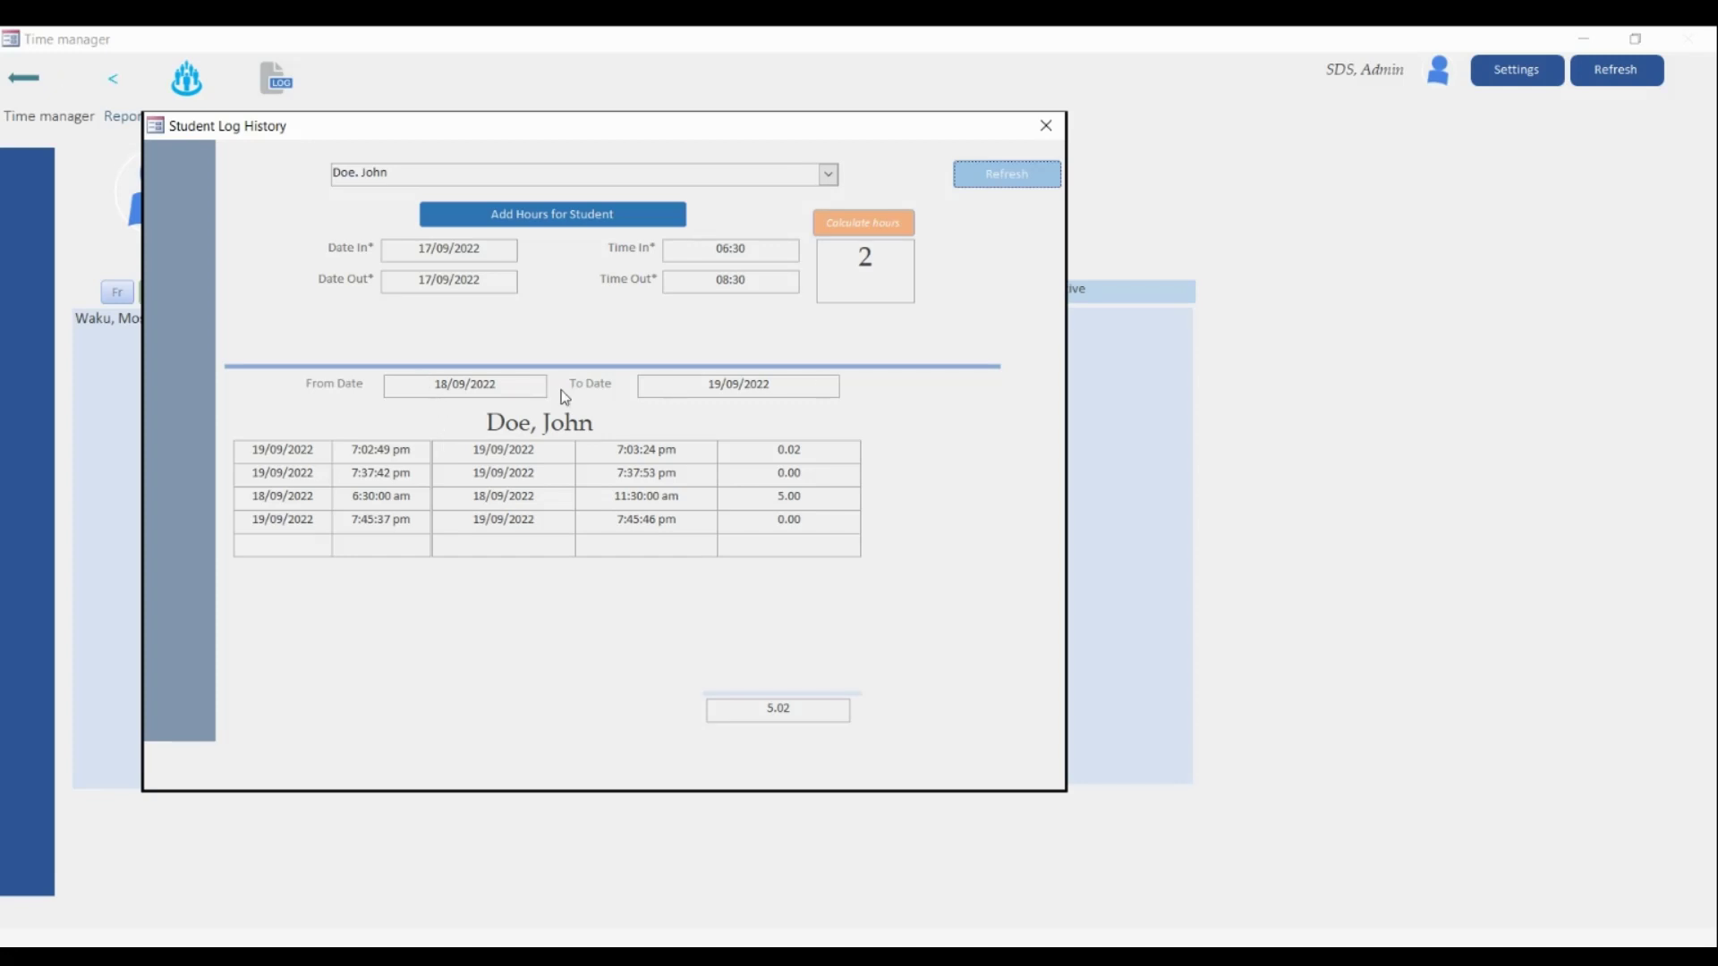
click(446, 385)
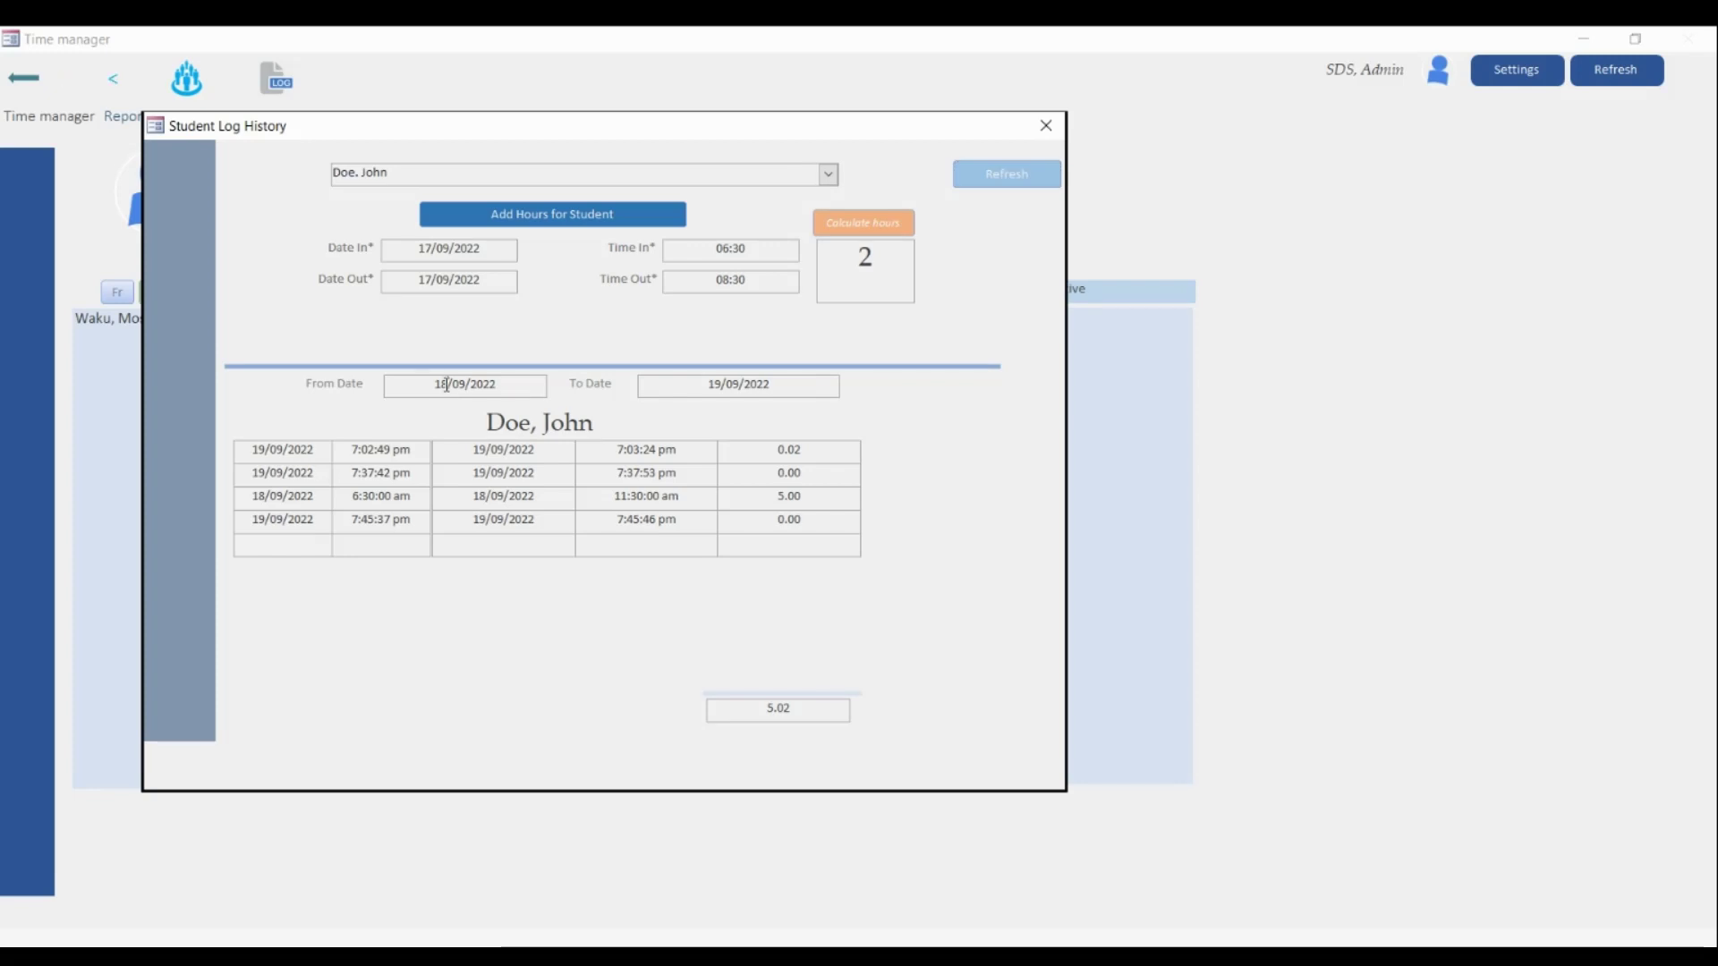
key(BackSpace)
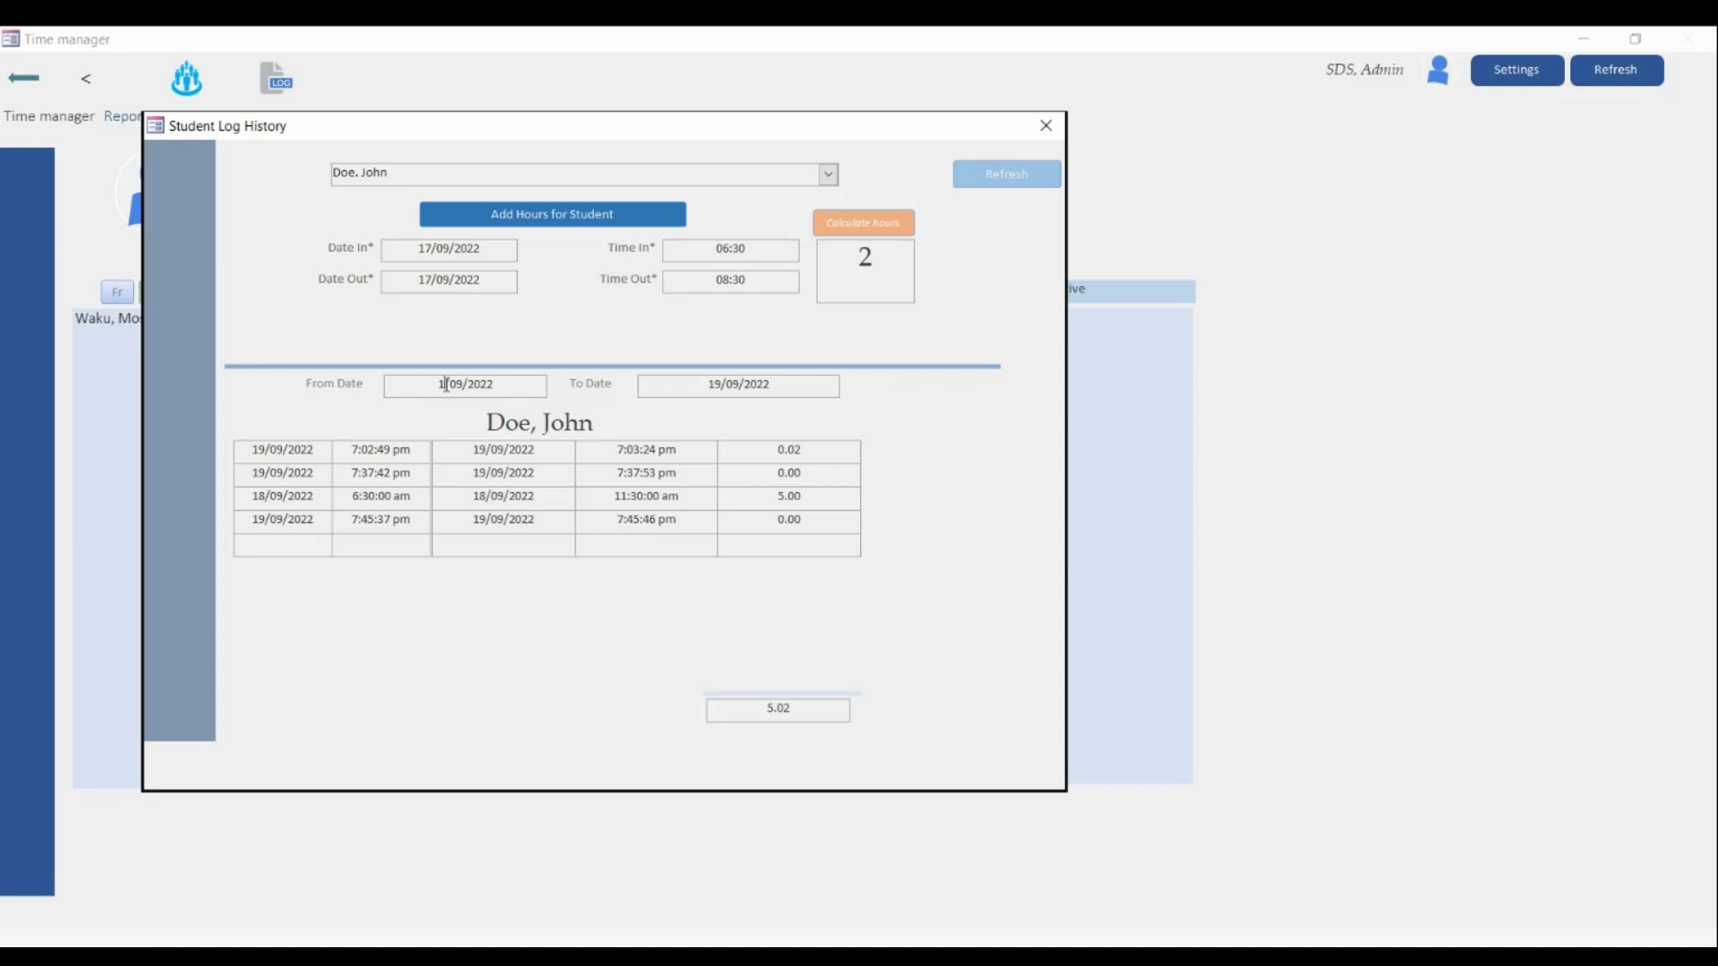
text(5)
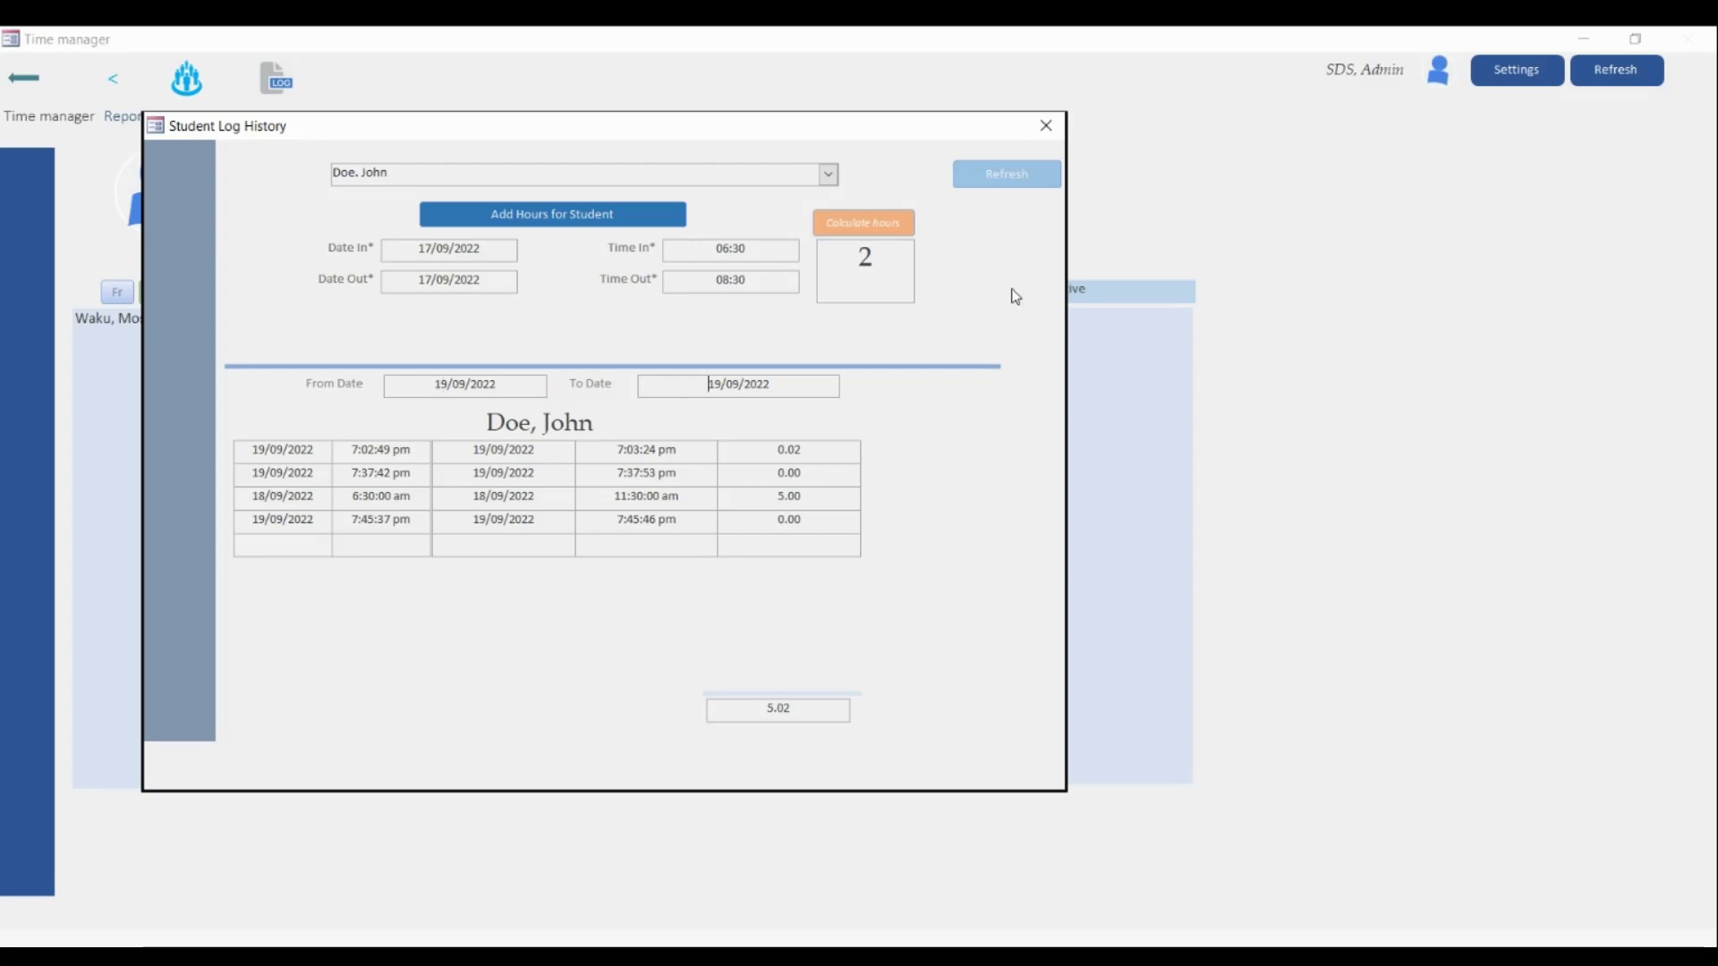
click(1002, 176)
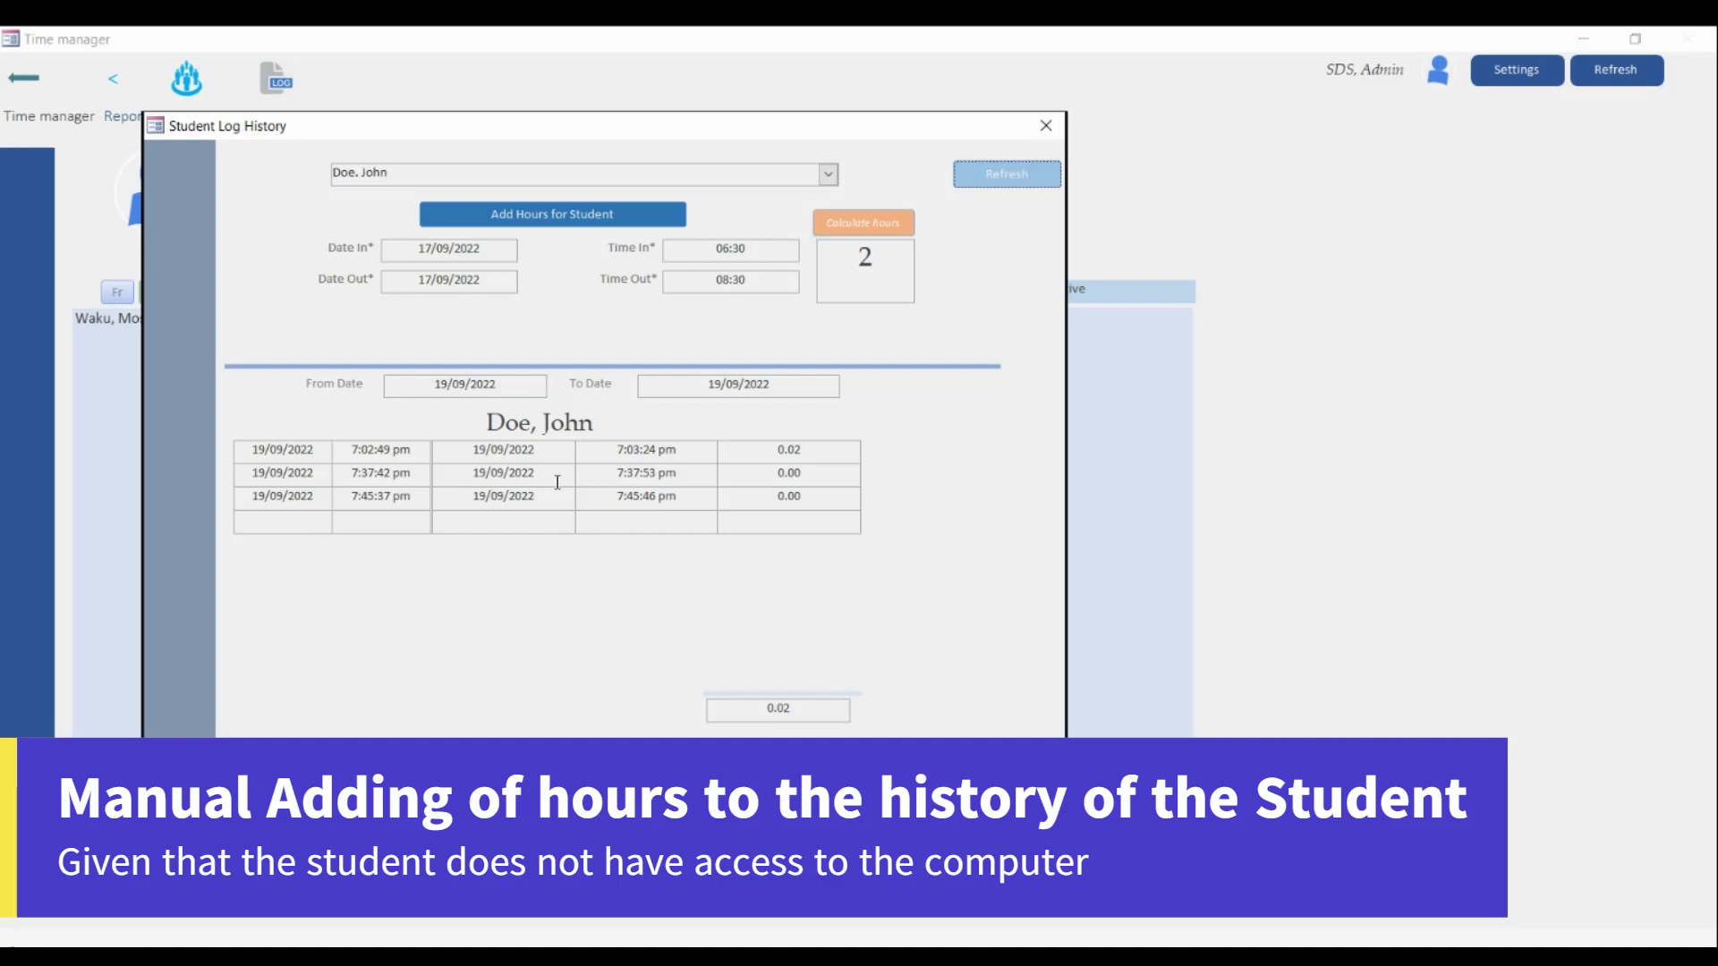
- Adjust the 17/09/2022 manual entry, changing Time Out from 08:30 to 09:30
click(486, 253)
drag(418, 248, 483, 250)
click(449, 248)
drag(497, 248, 392, 277)
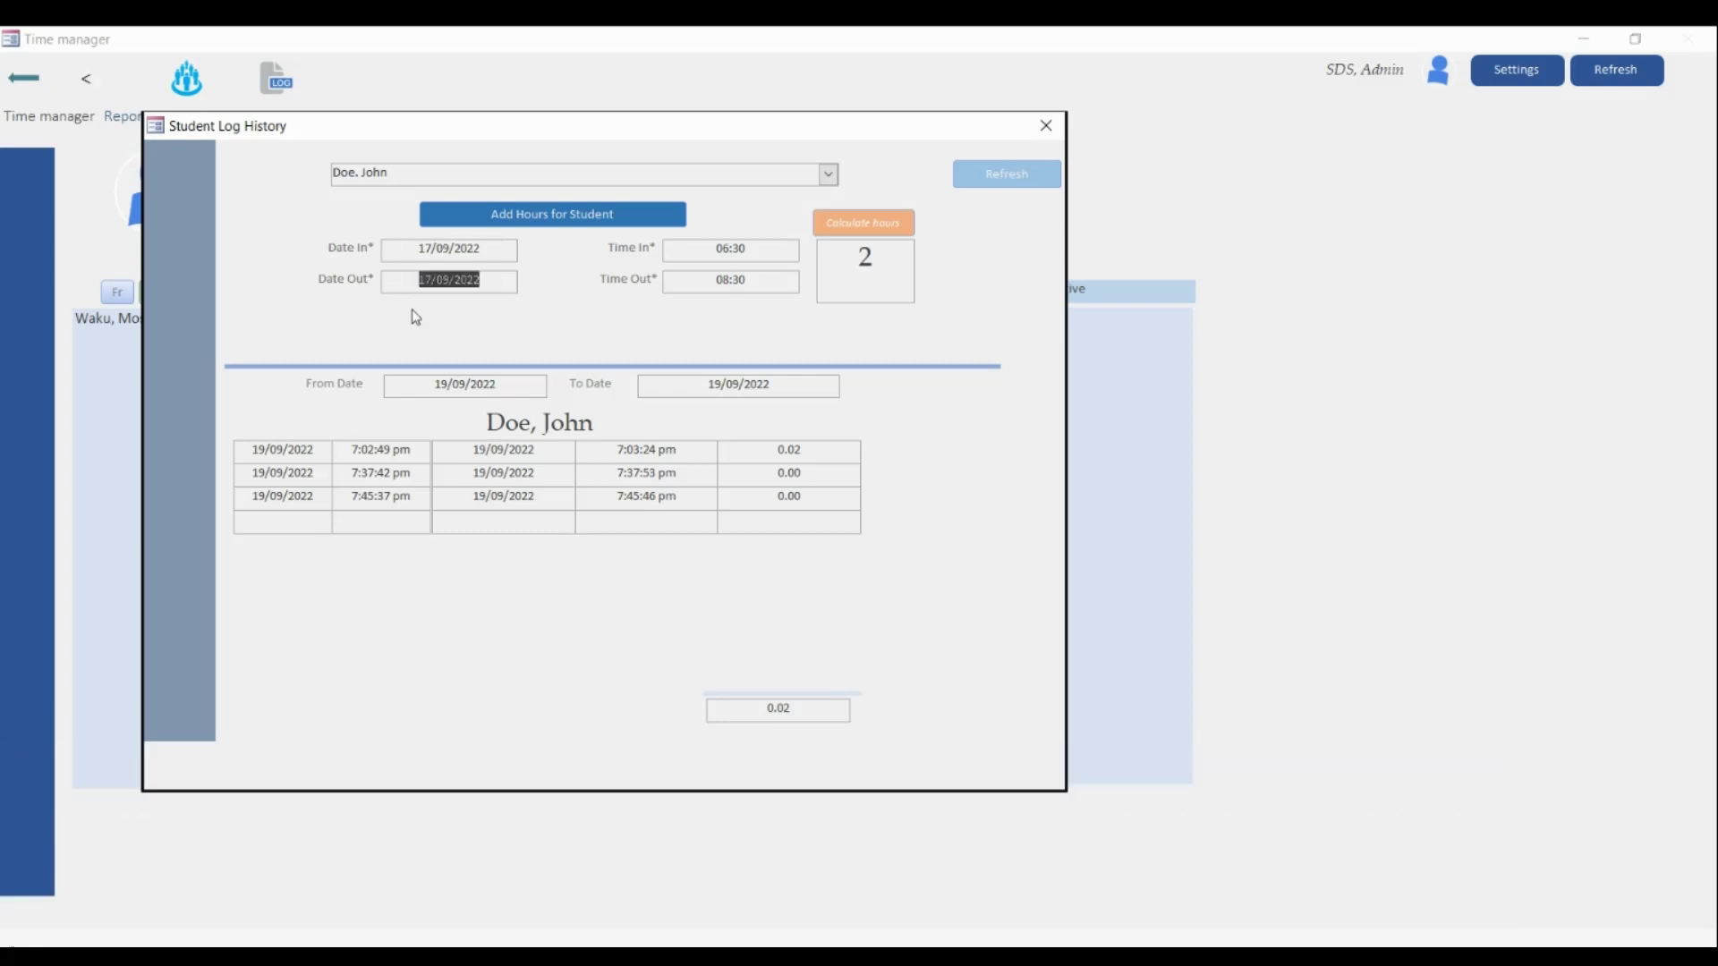
click(751, 250)
drag(715, 280, 758, 282)
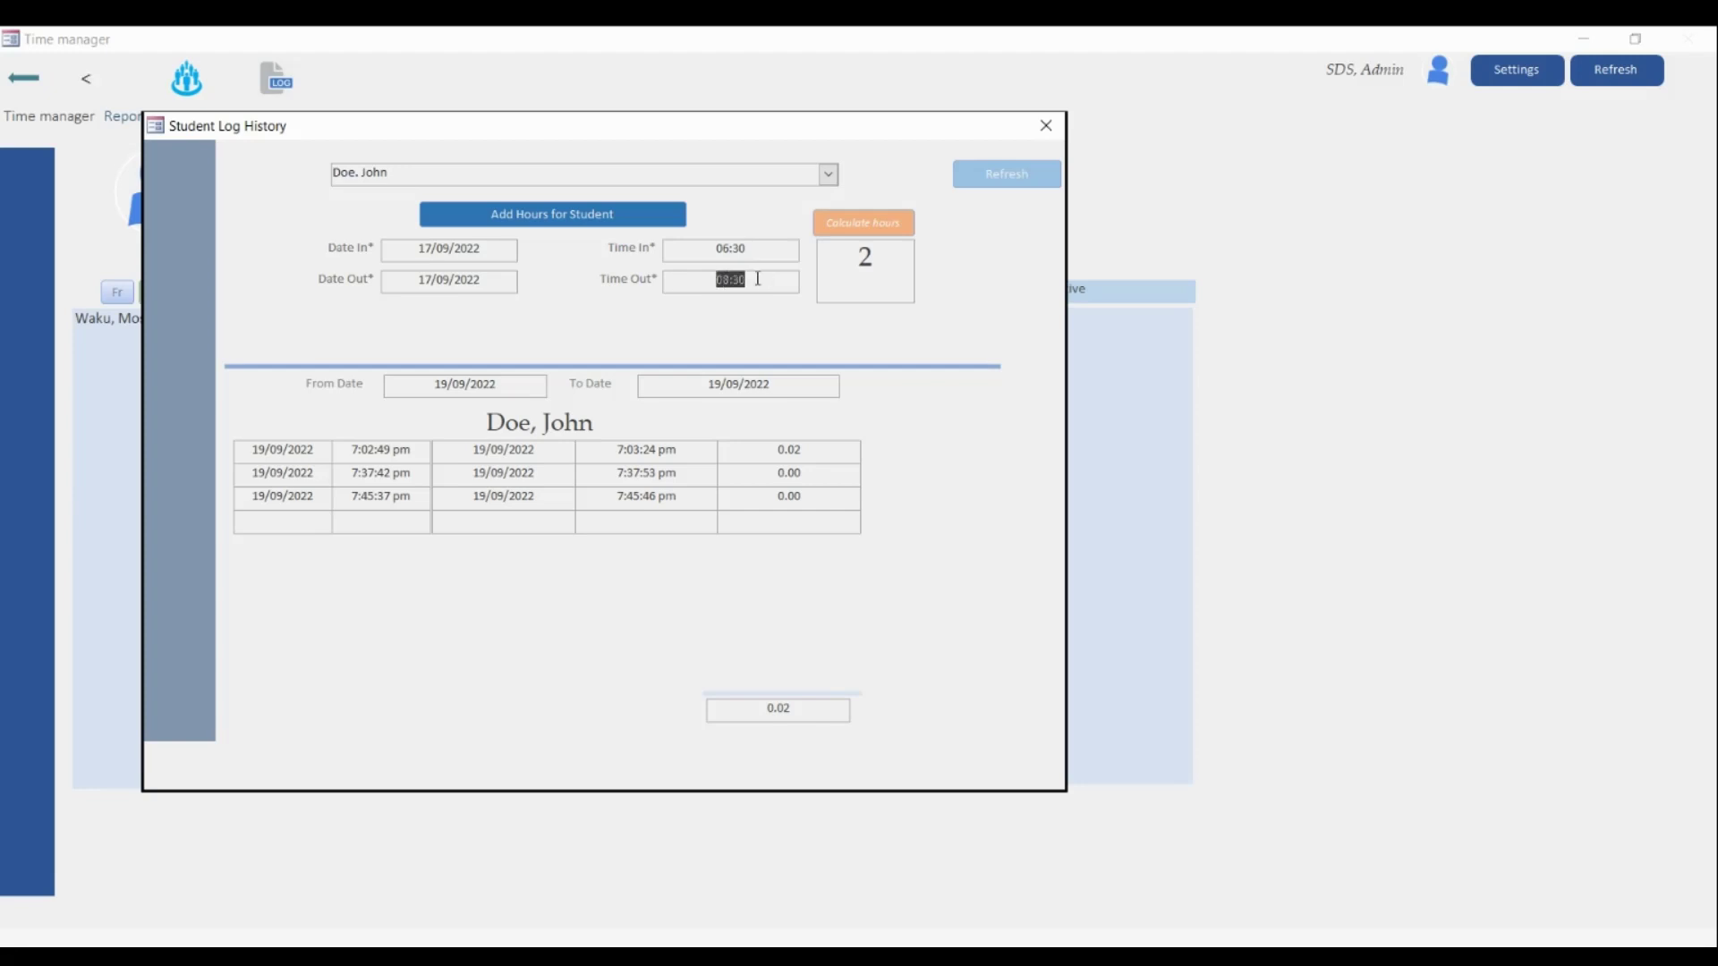
click(726, 281)
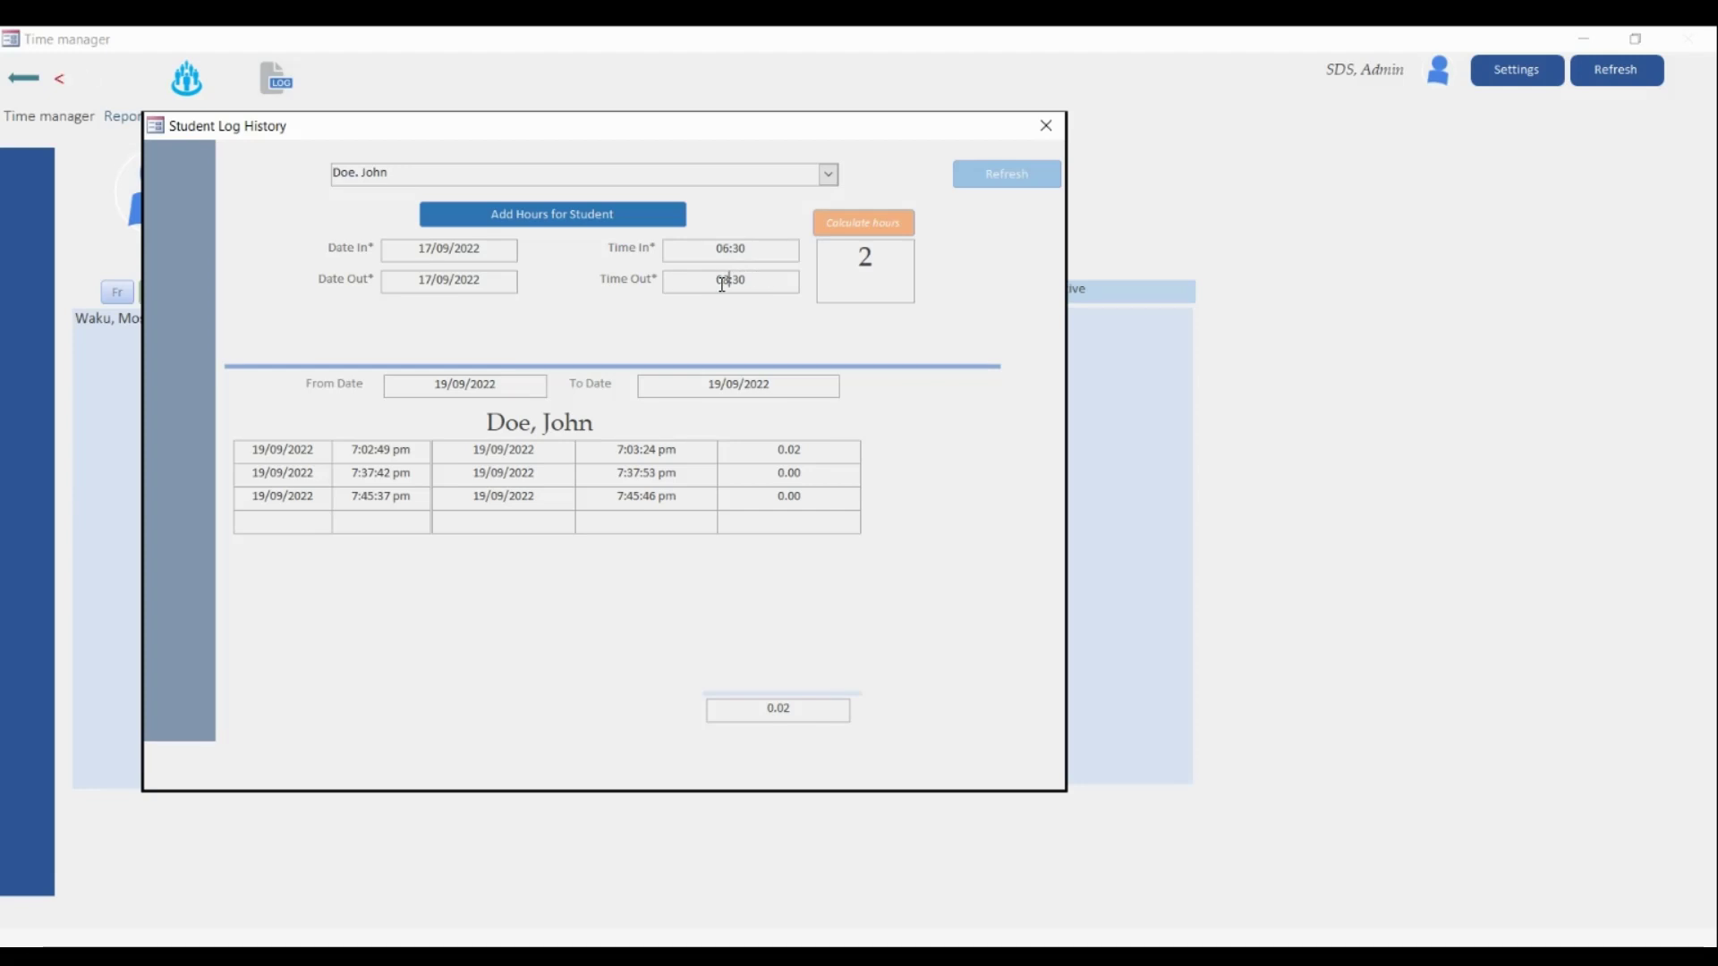
key(BackSpace)
text(9)
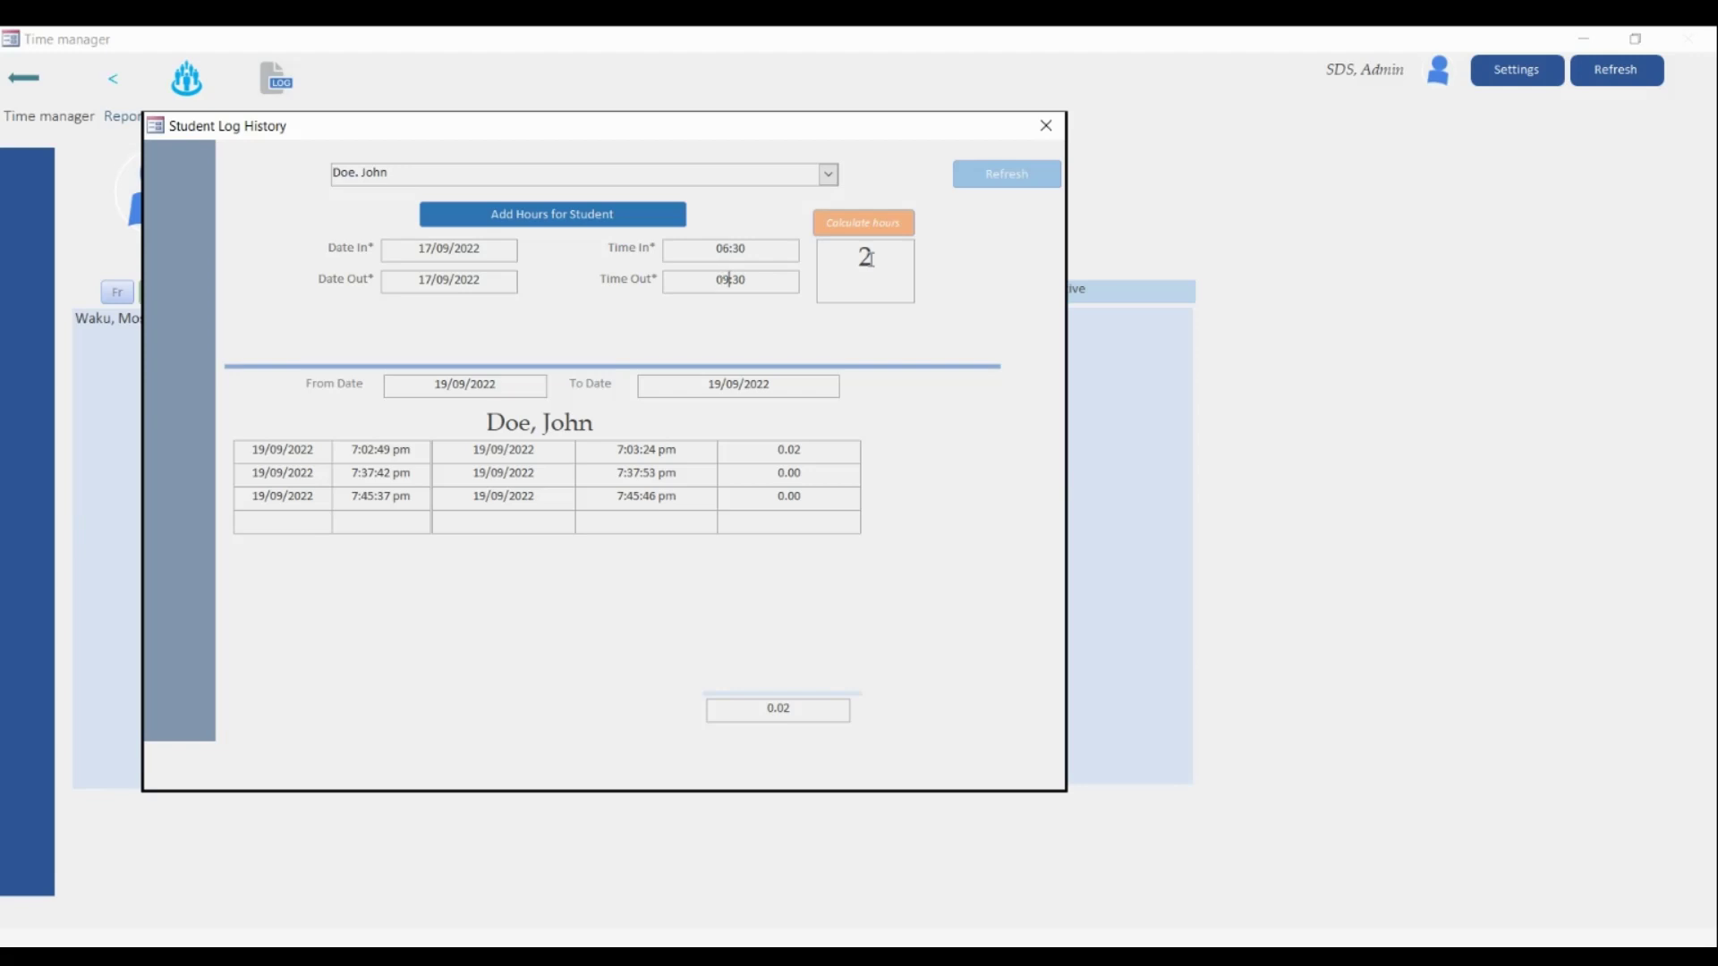
- Calculate the 3 hours, add them to the student's log, and confirm the message
click(857, 229)
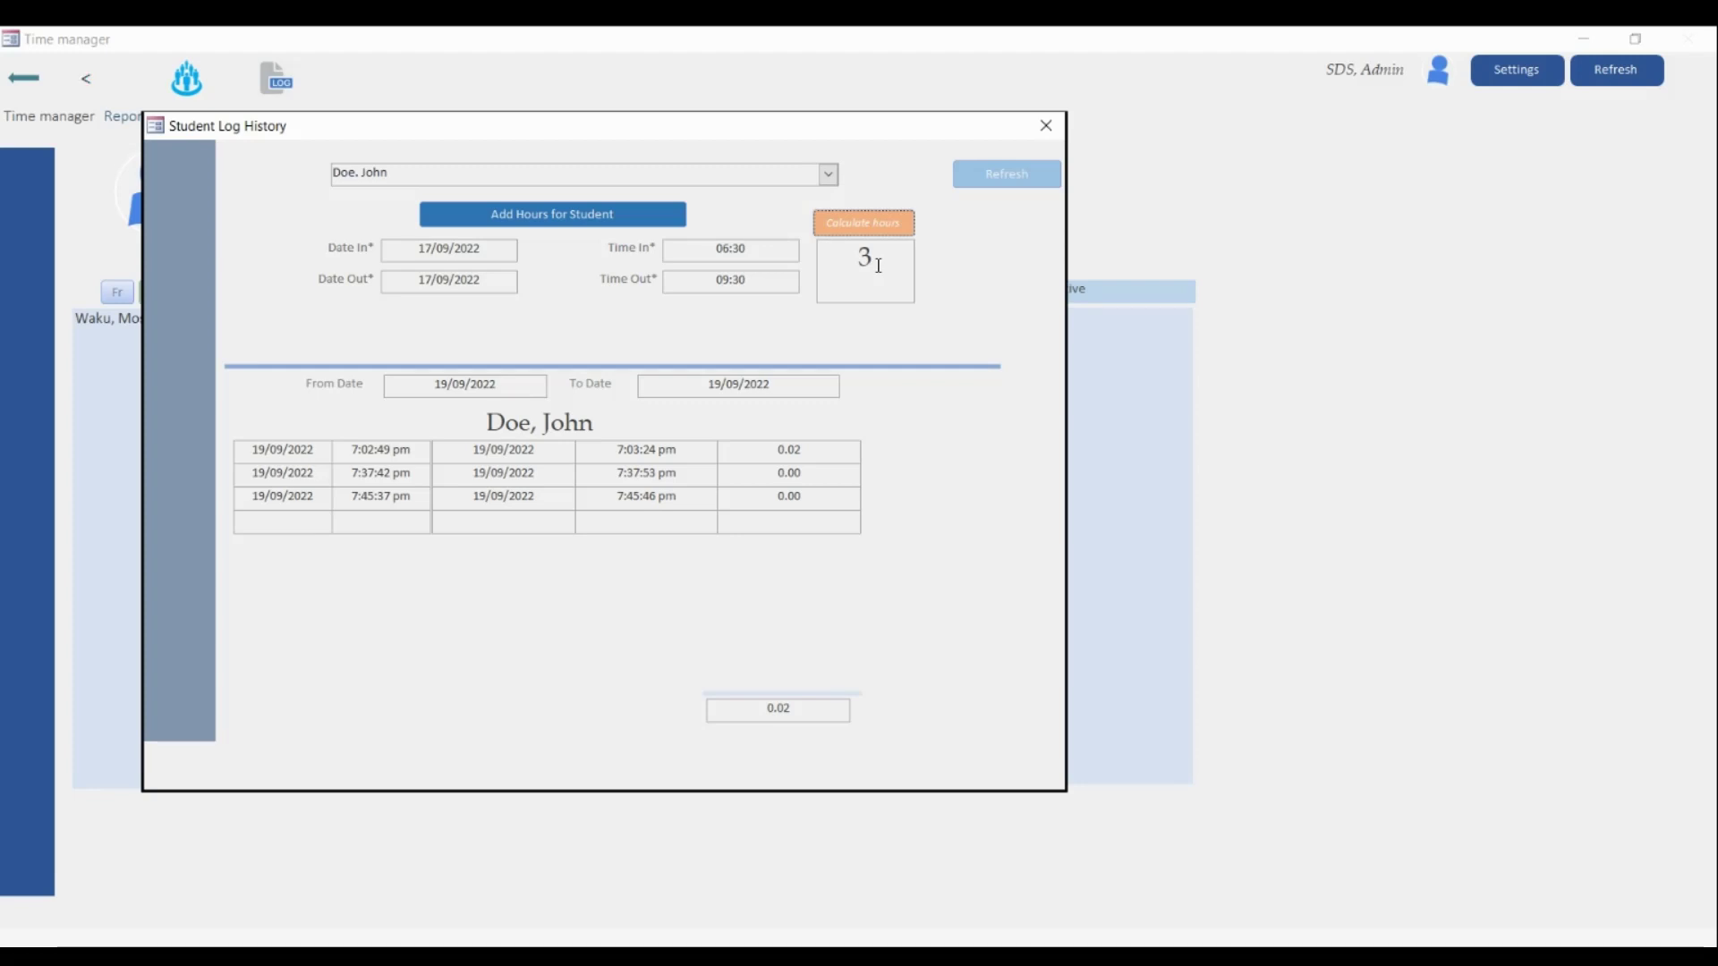
click(552, 217)
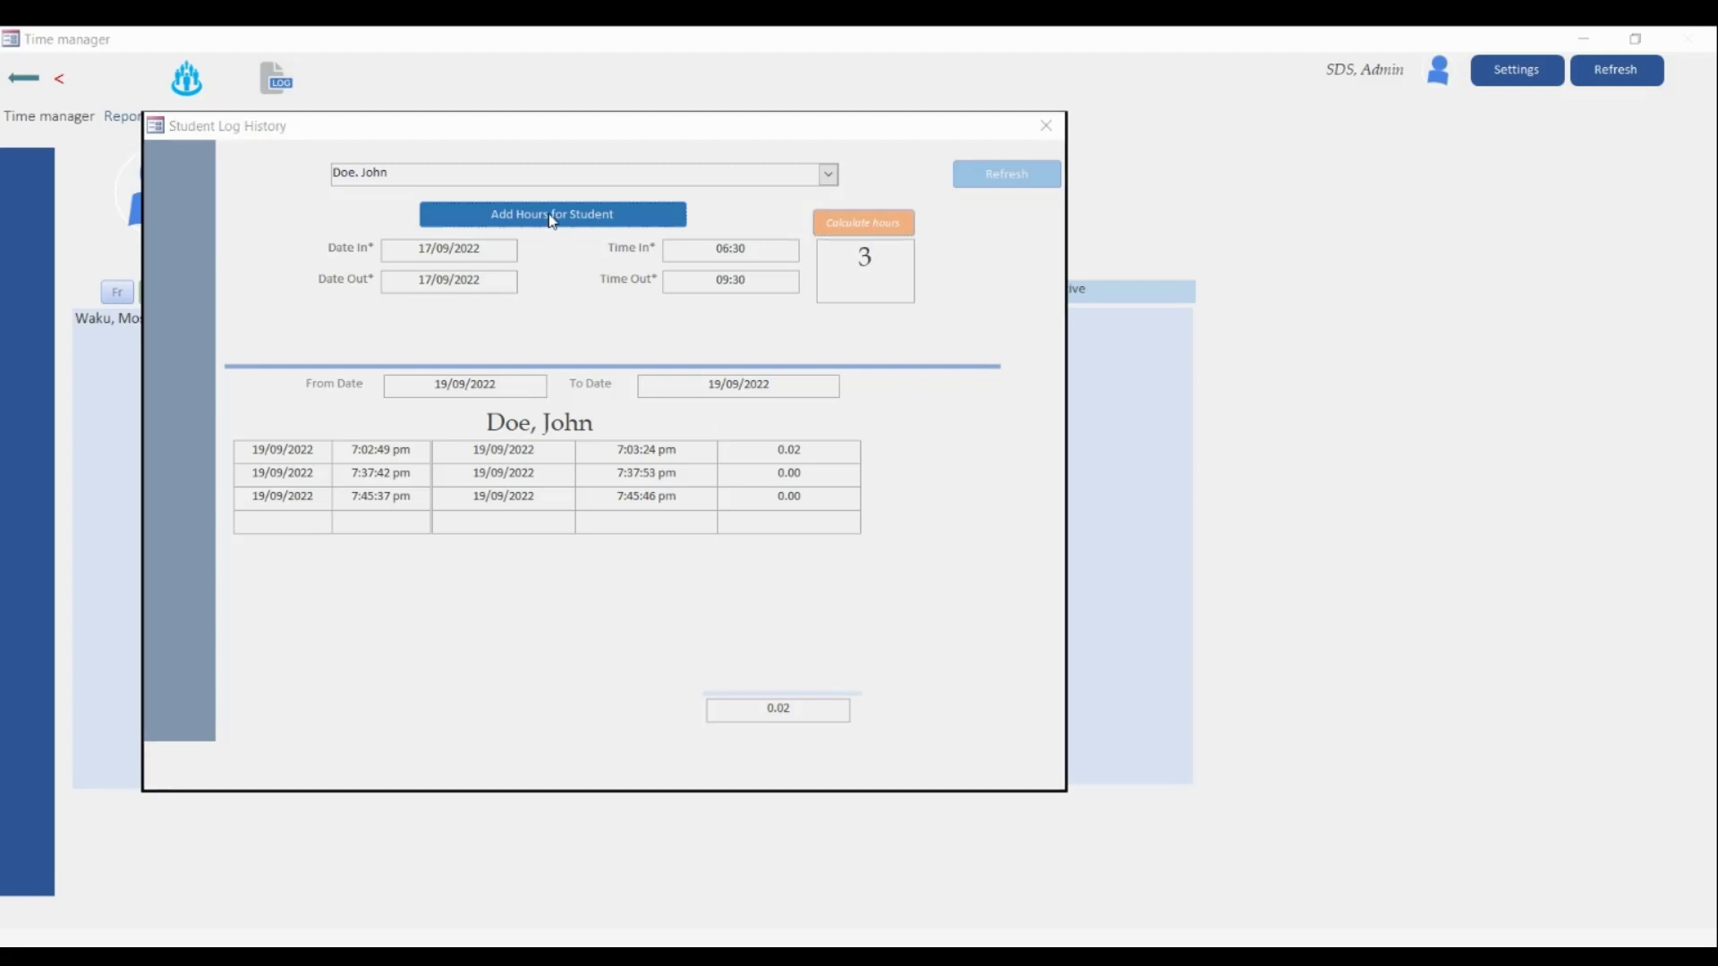
click(940, 577)
click(988, 176)
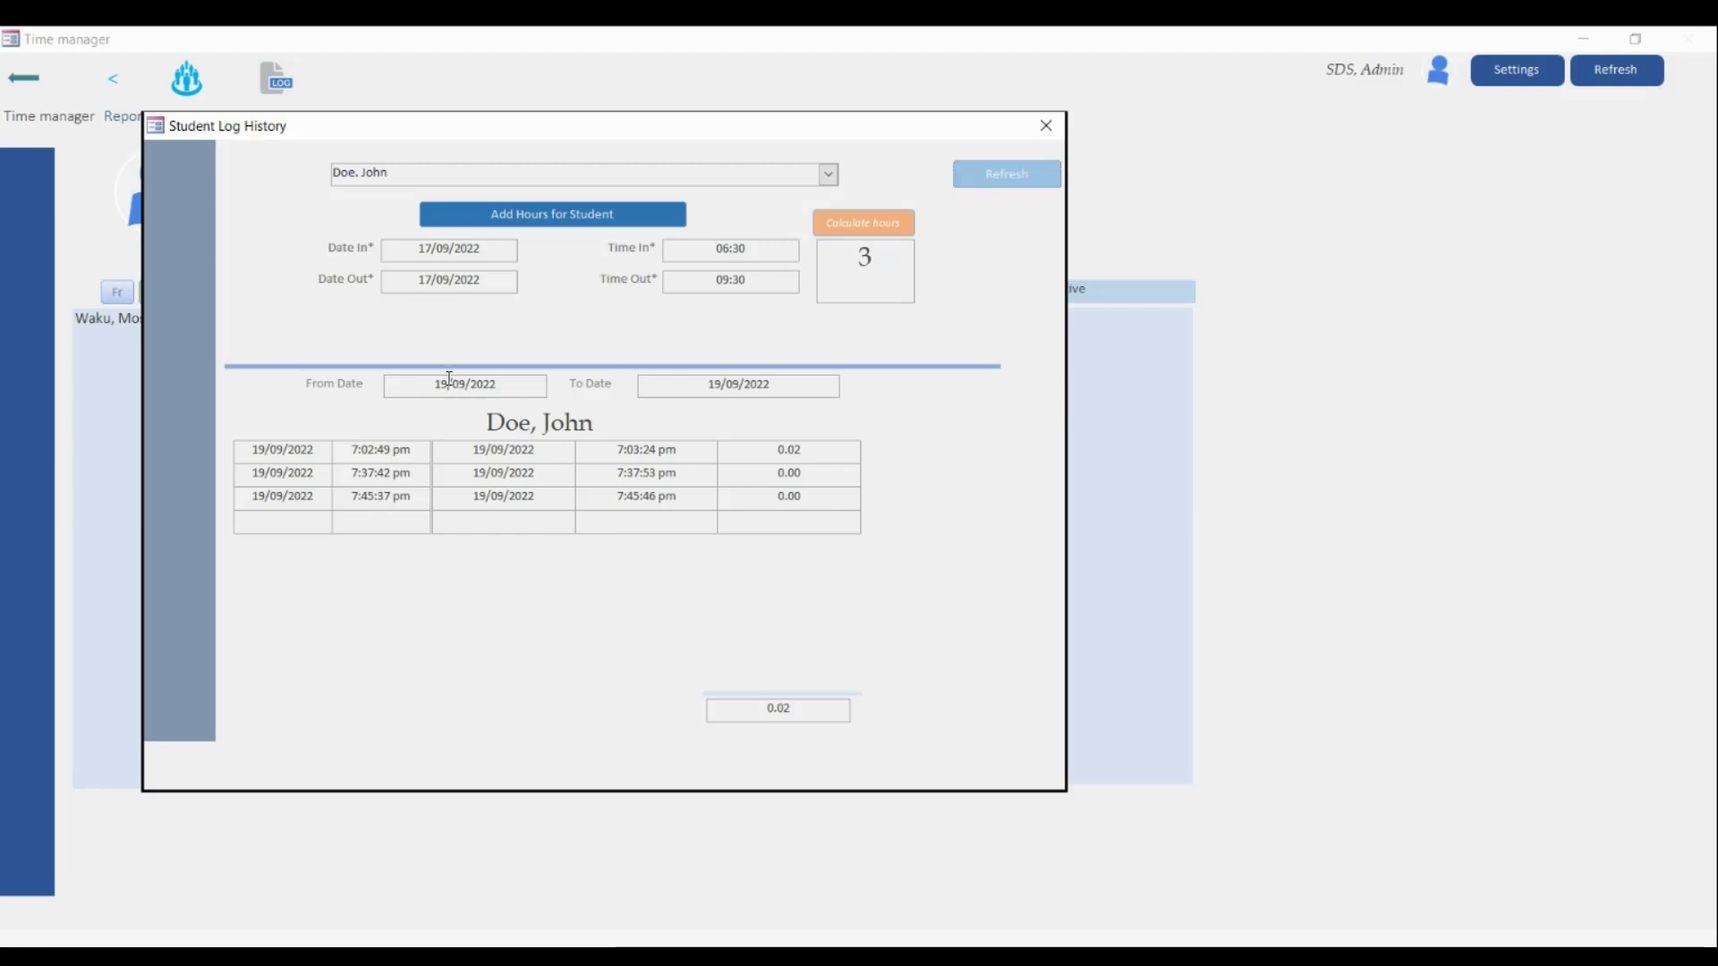
- Change From Date to 17/09/2022 and refresh, listing five entries totalling 8.02
key(BackSpace)
text(7)
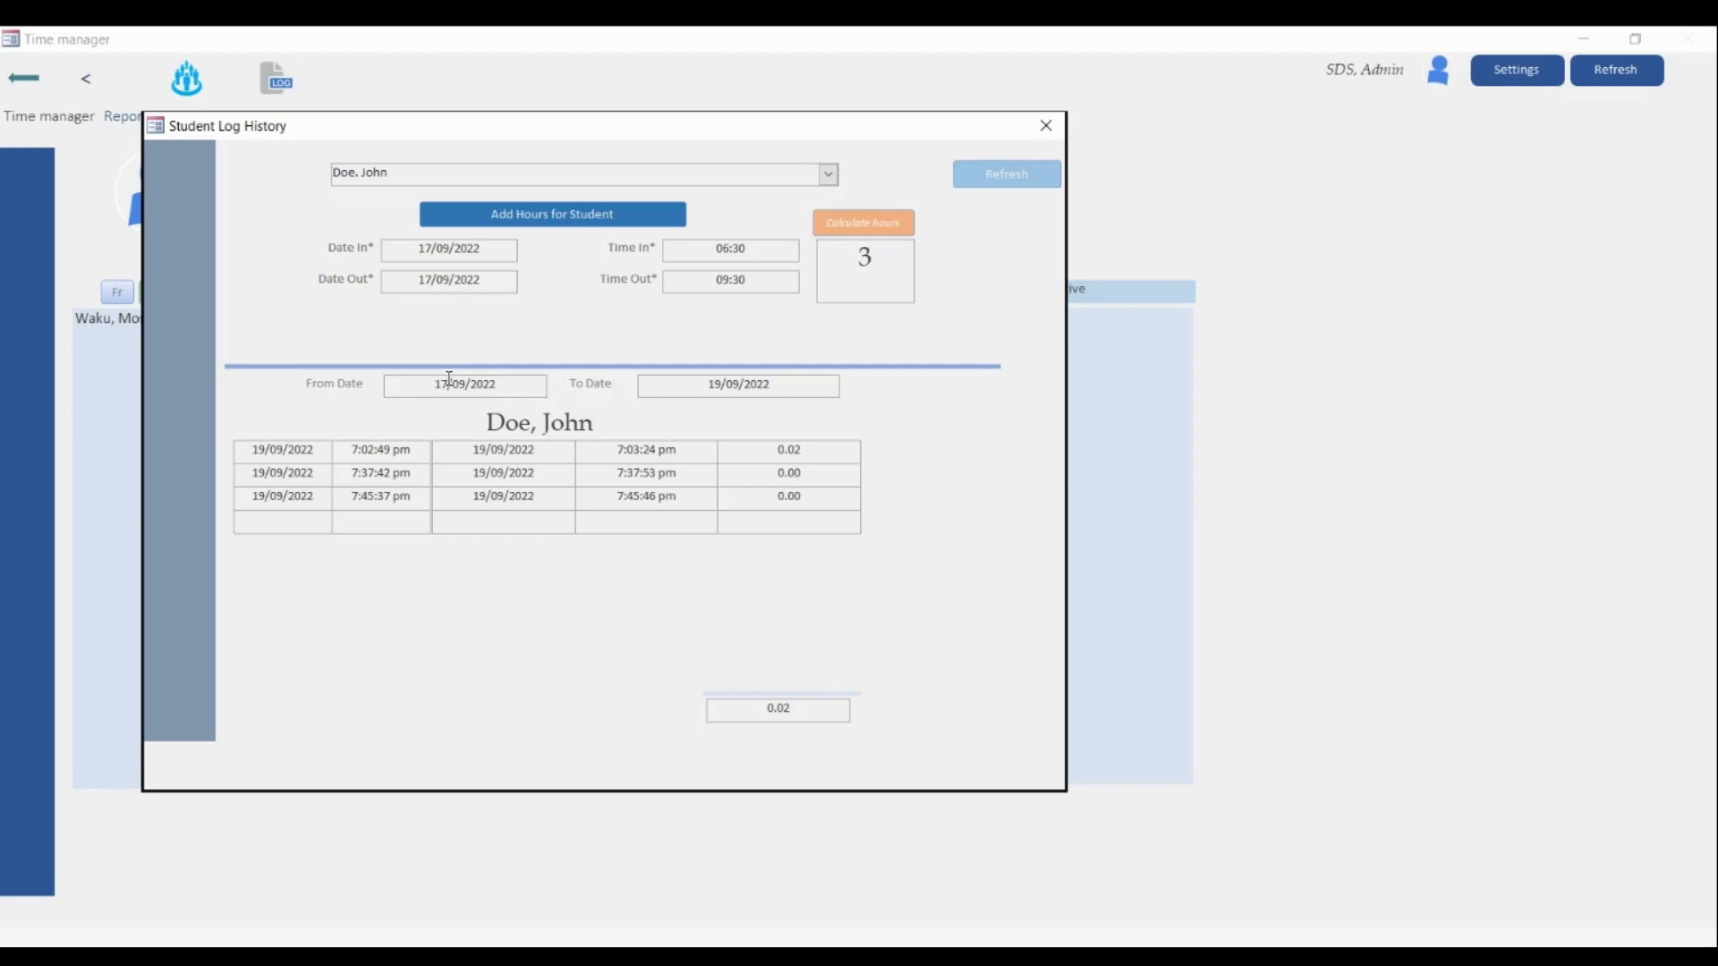
click(999, 179)
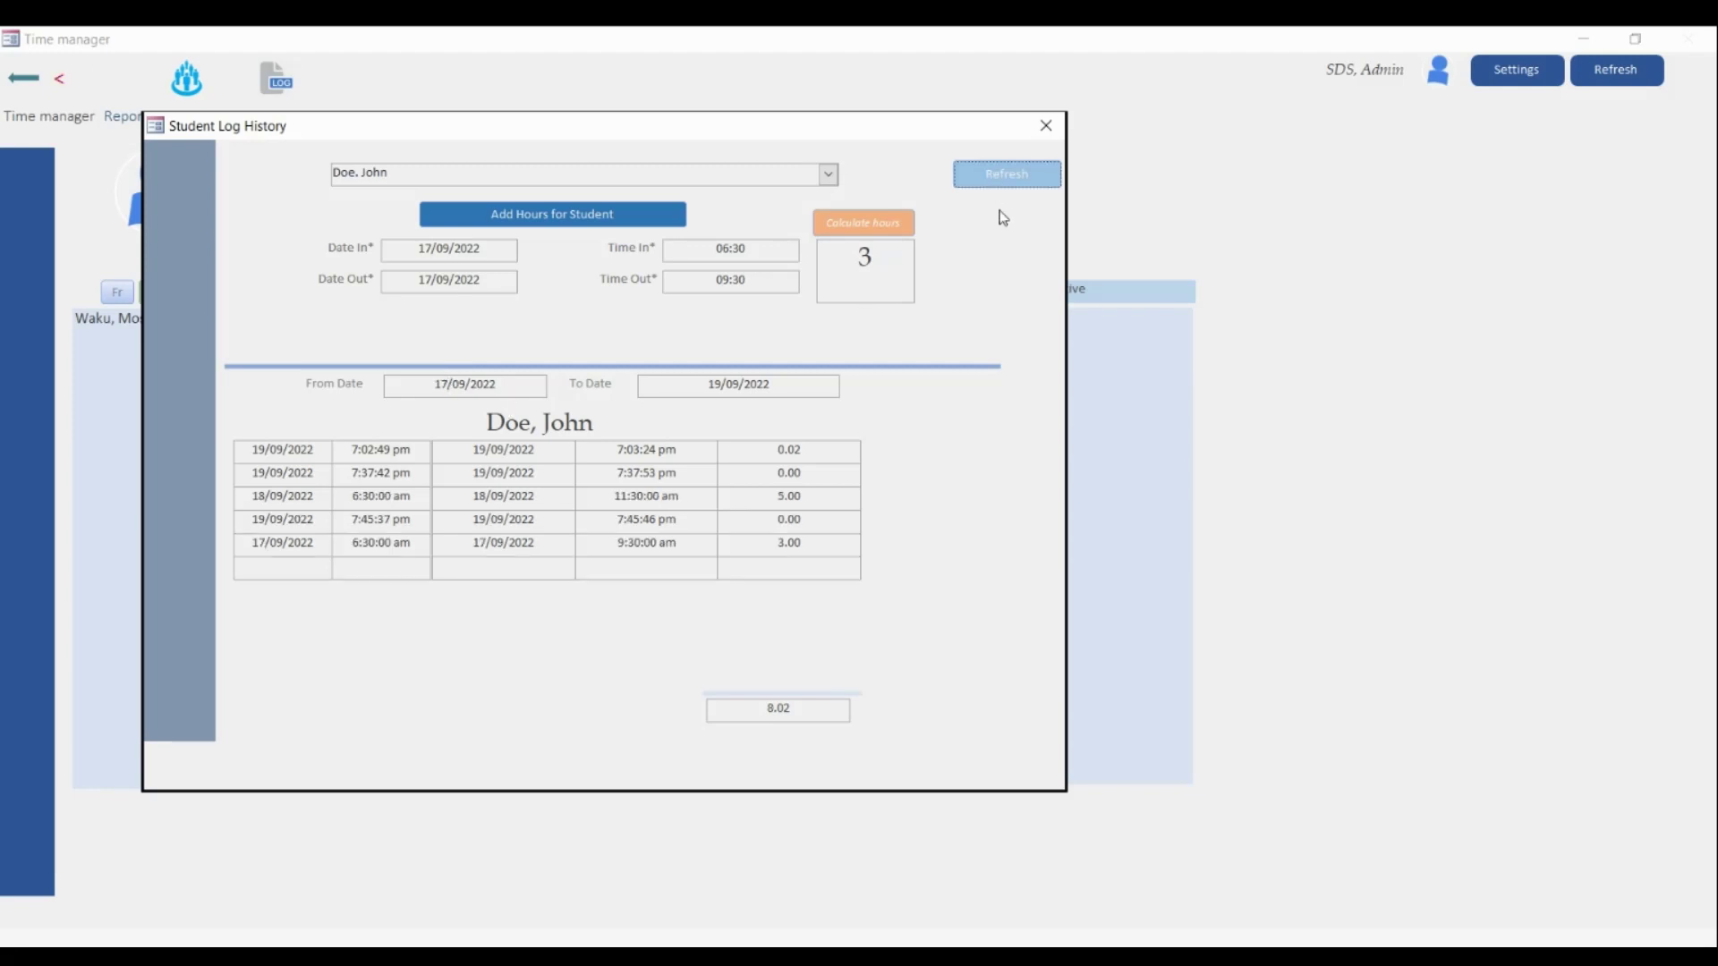